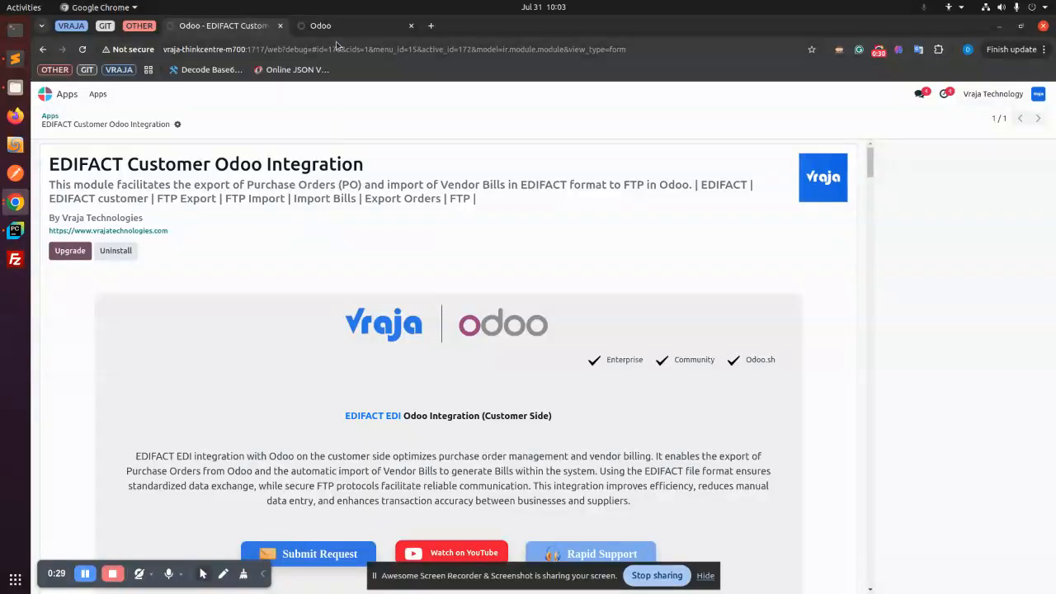
- Switch the browser to full screen and open the FTP/SFTP Syncing app
{"action": "key", "text": "F11"}
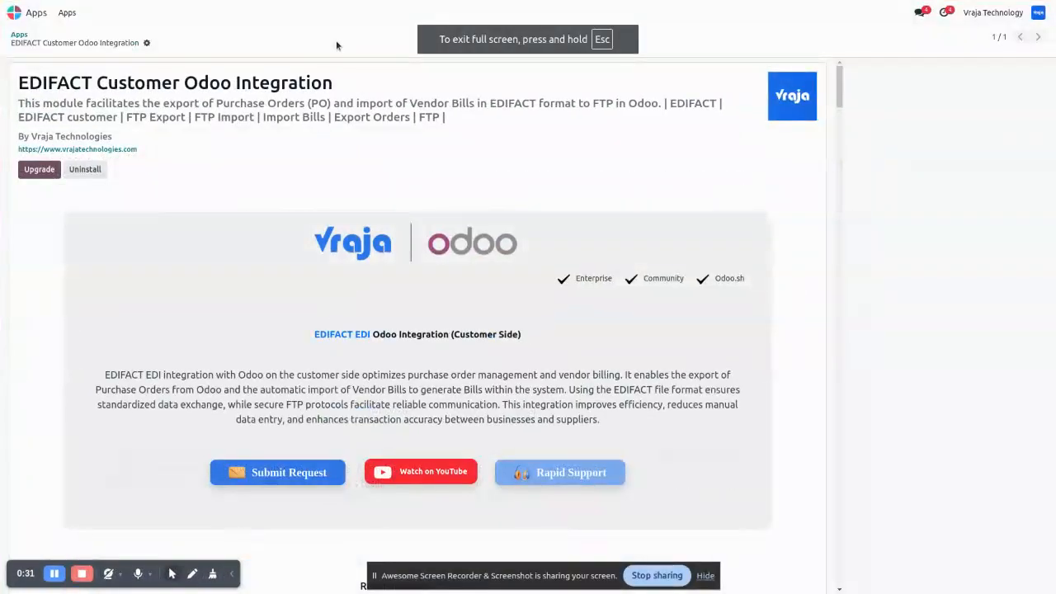
{"action": "key", "text": "alt+h"}
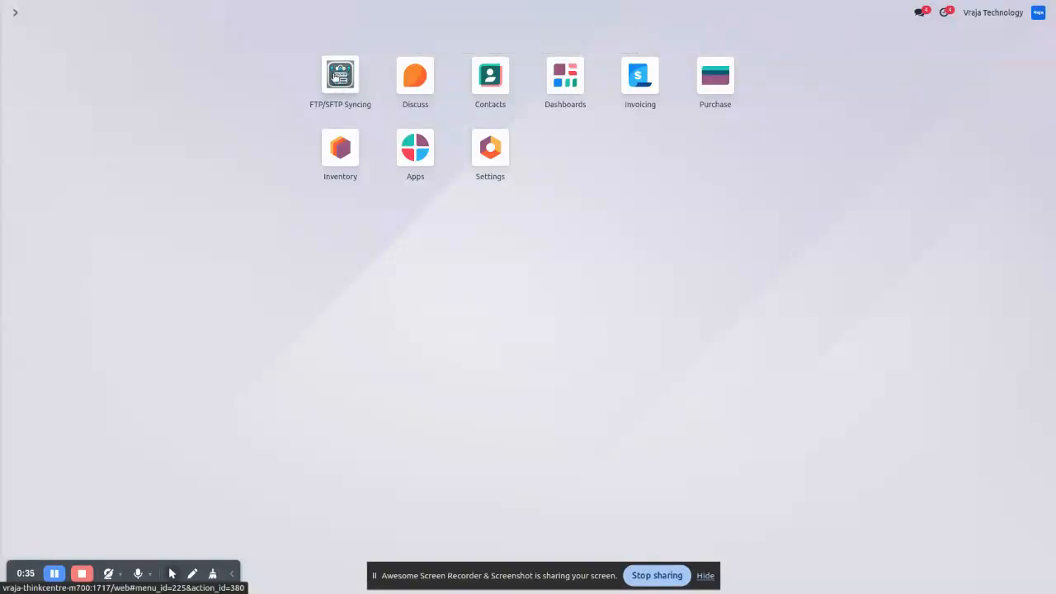
{"action": "left_click", "coordinate": [334, 79]}
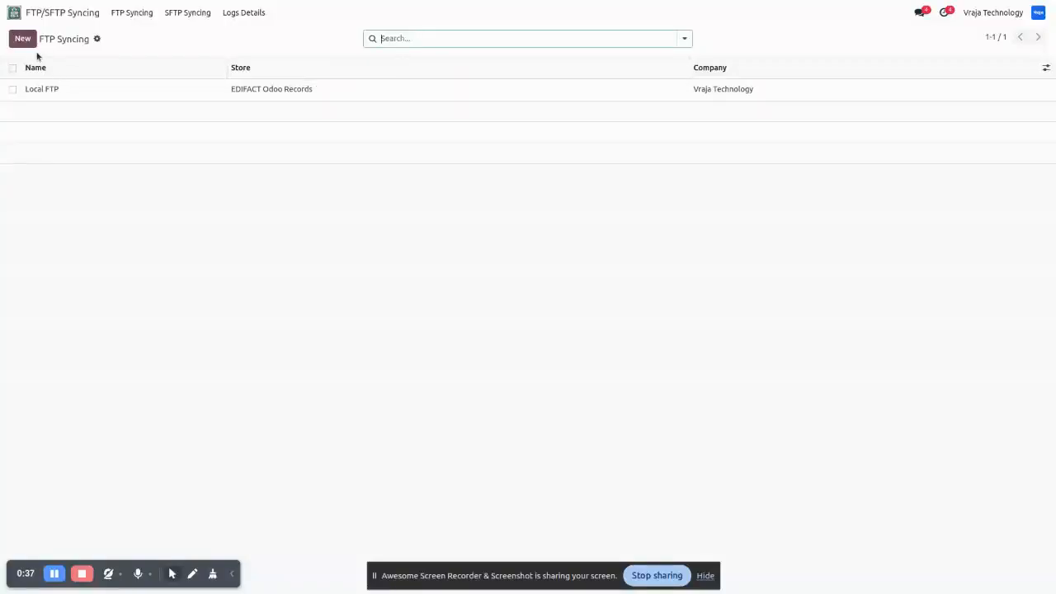
- Start a new FTP syncing record, choose EDIFACT Odoo Records as its store, go through the connection and store fields, and discard the record
{"action": "left_click", "coordinate": [23, 38]}
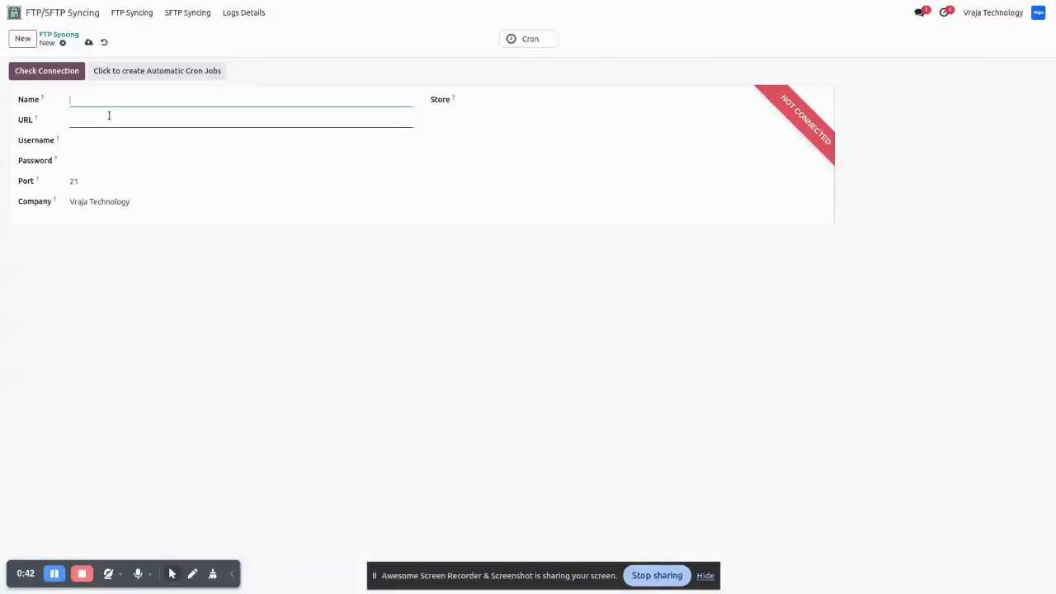
{"action": "left_click", "coordinate": [87, 120]}
{"action": "left_click", "coordinate": [89, 142]}
{"action": "left_click", "coordinate": [94, 160]}
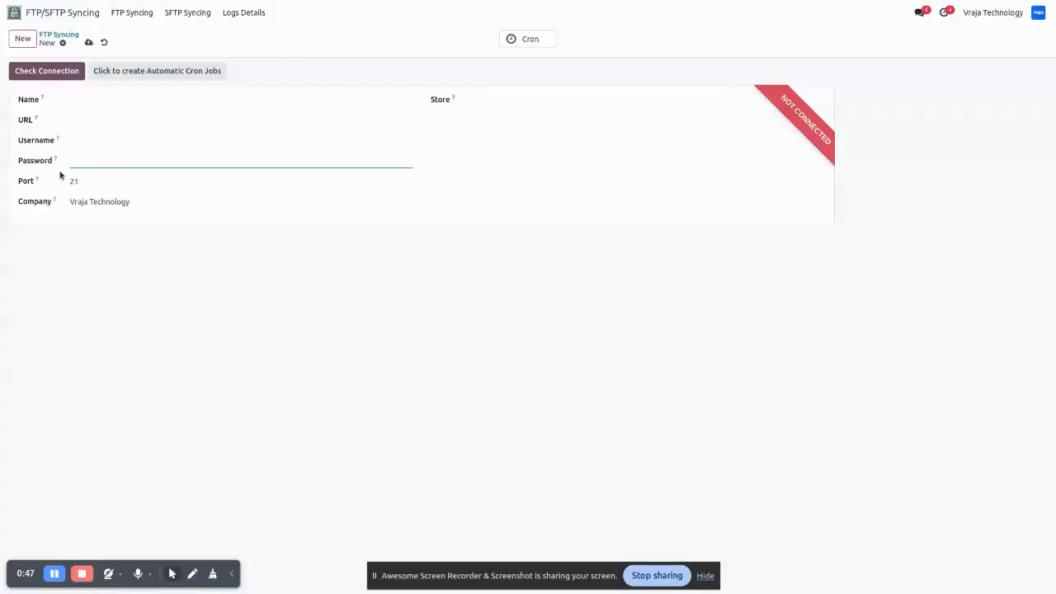
{"action": "left_click", "coordinate": [551, 99]}
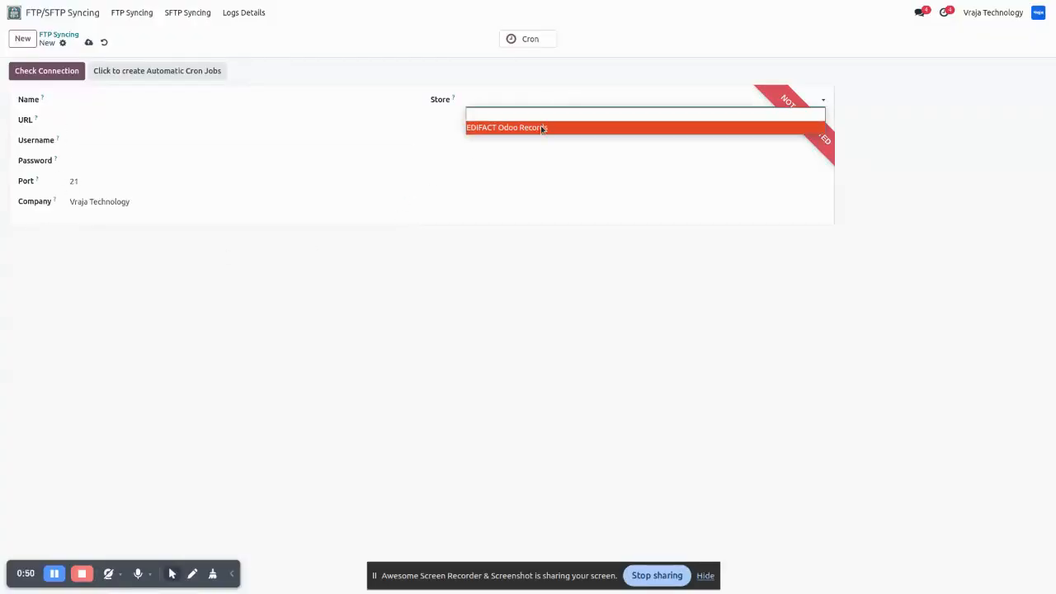
{"action": "left_click", "coordinate": [543, 126]}
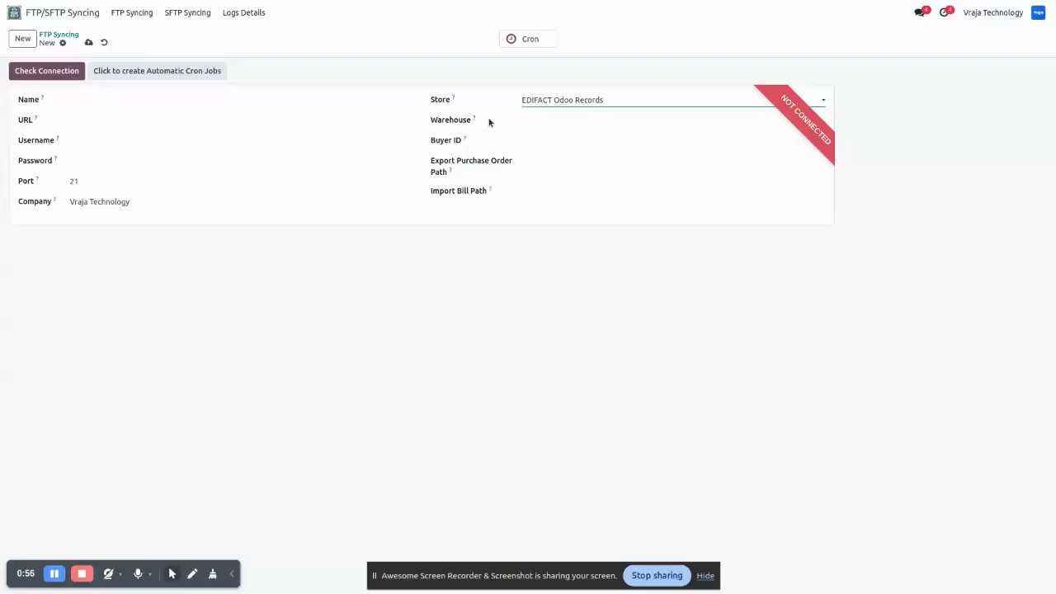
{"action": "left_click", "coordinate": [546, 120]}
{"action": "left_click", "coordinate": [546, 139]}
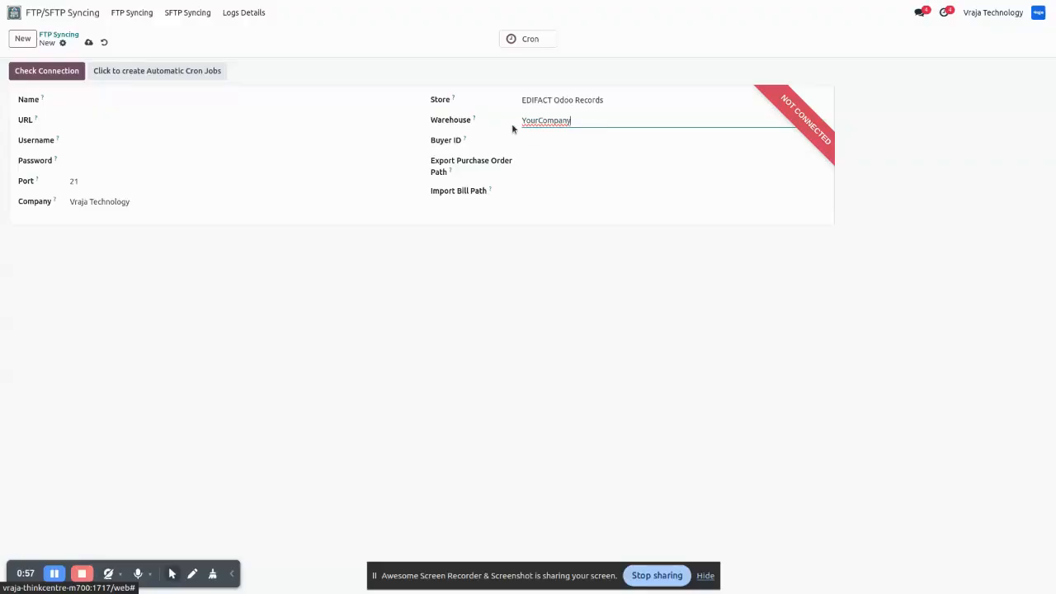
{"action": "left_click", "coordinate": [484, 120]}
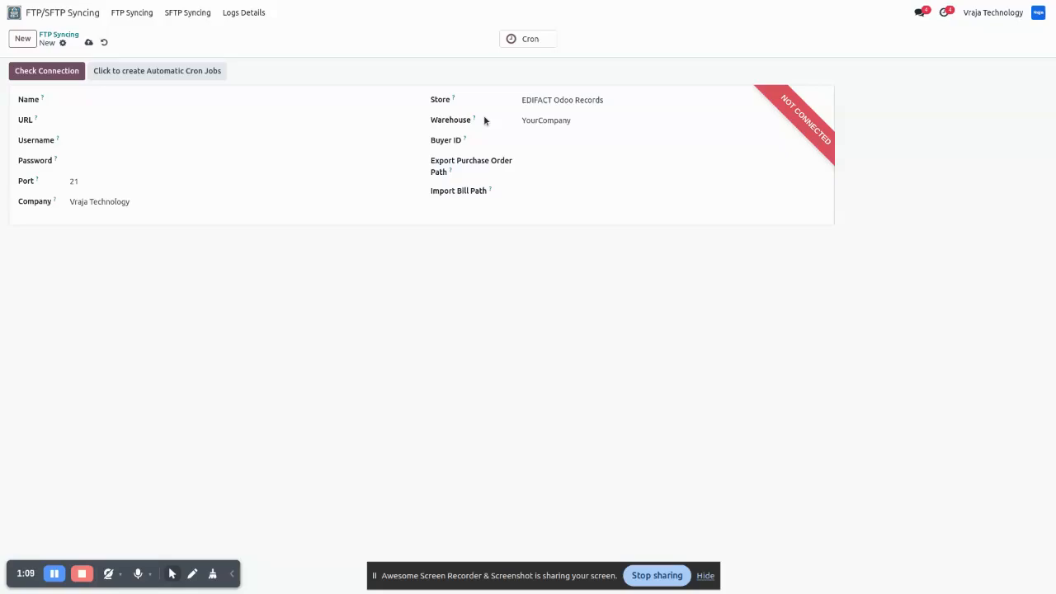
{"action": "left_click", "coordinate": [566, 142]}
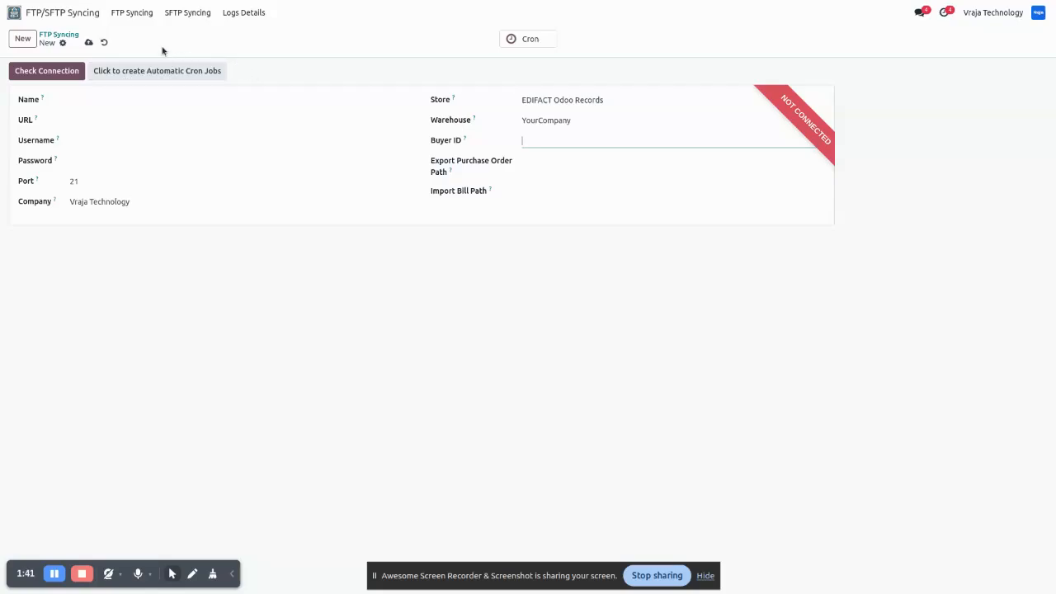
{"action": "left_click", "coordinate": [106, 42]}
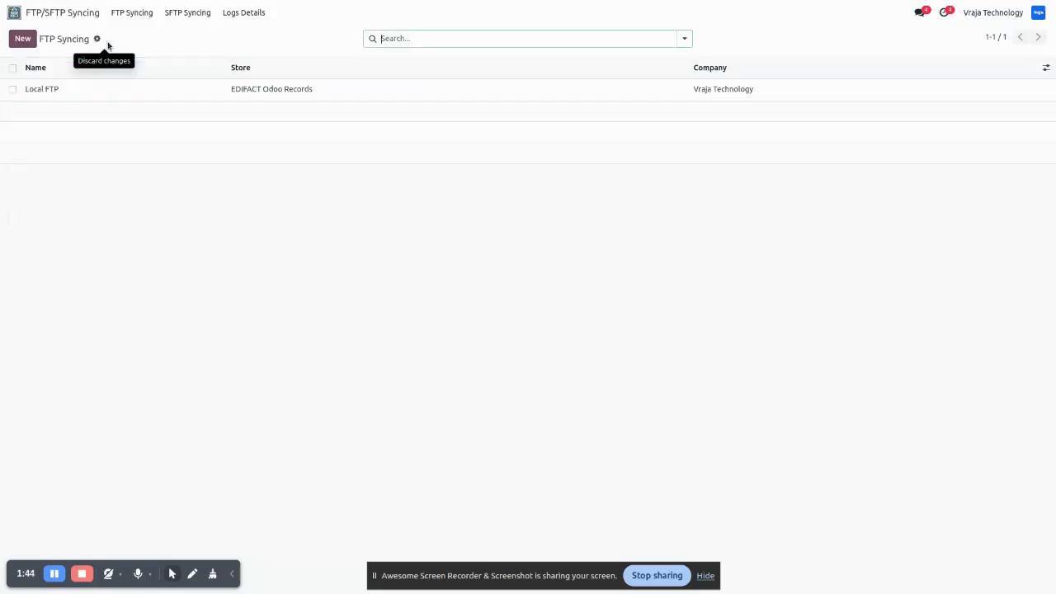
- Check the connection of the existing Local FTP record and view its scheduled cron jobs
{"action": "left_click", "coordinate": [151, 92]}
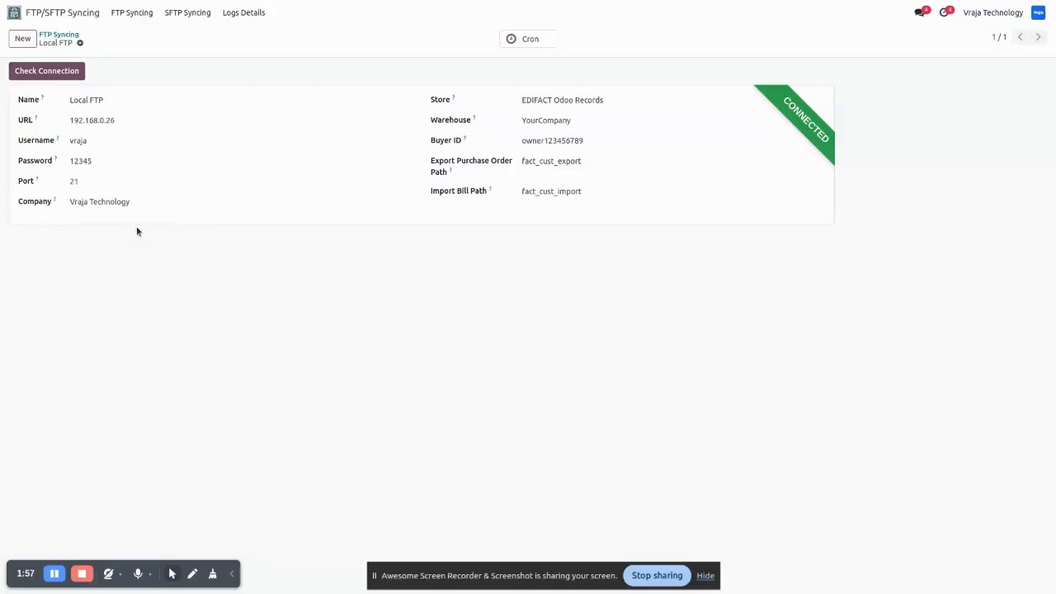
{"action": "left_click", "coordinate": [49, 72]}
{"action": "left_click", "coordinate": [543, 45]}
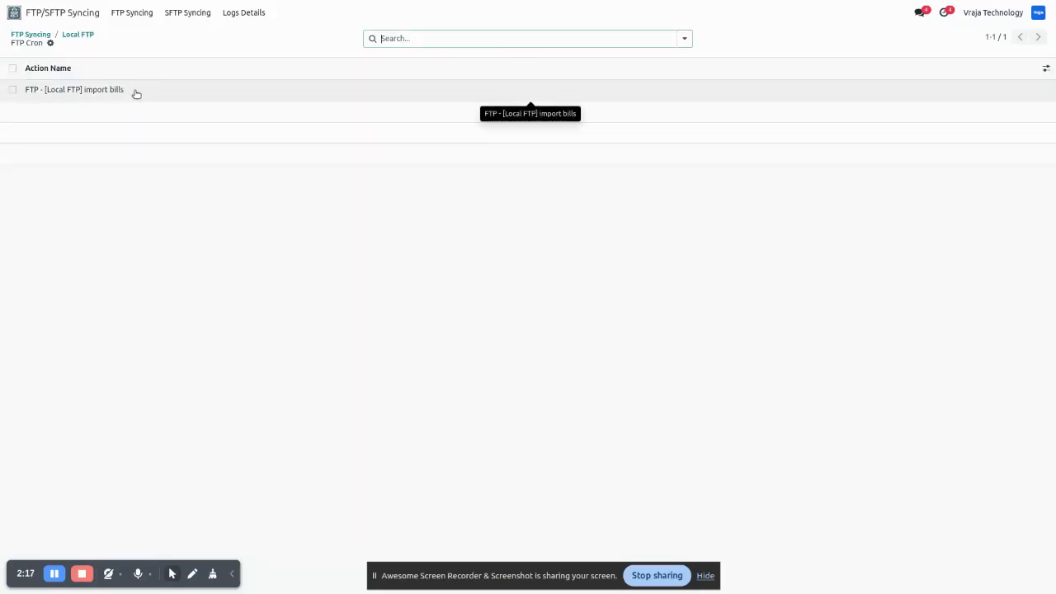
- Examine the Supplier ID/Receiver ID on the Azure Interior company contact and return to the contact list
{"action": "left_click", "coordinate": [58, 13]}
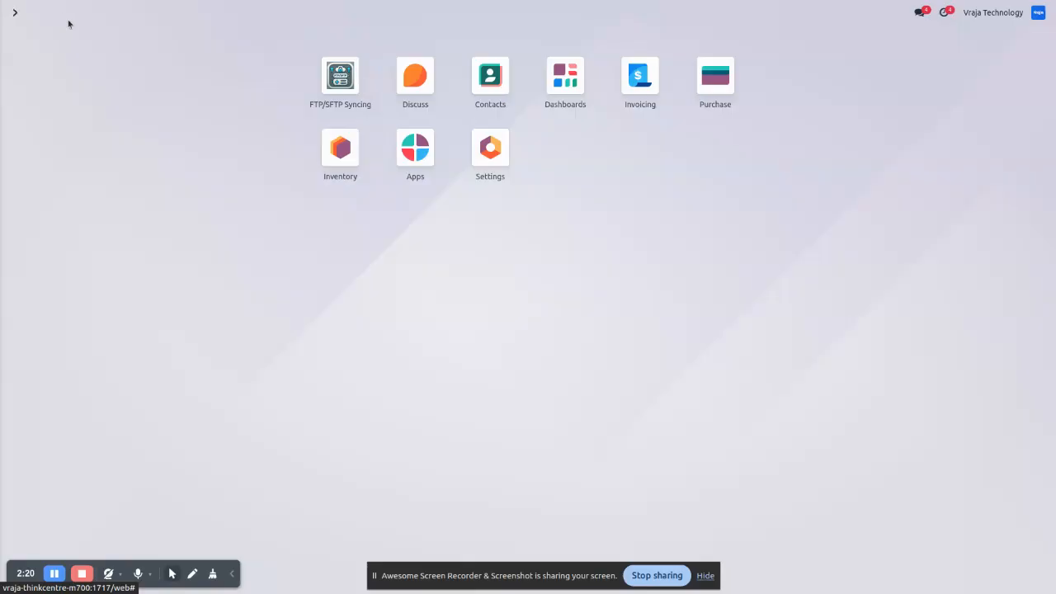
{"action": "left_click", "coordinate": [487, 79]}
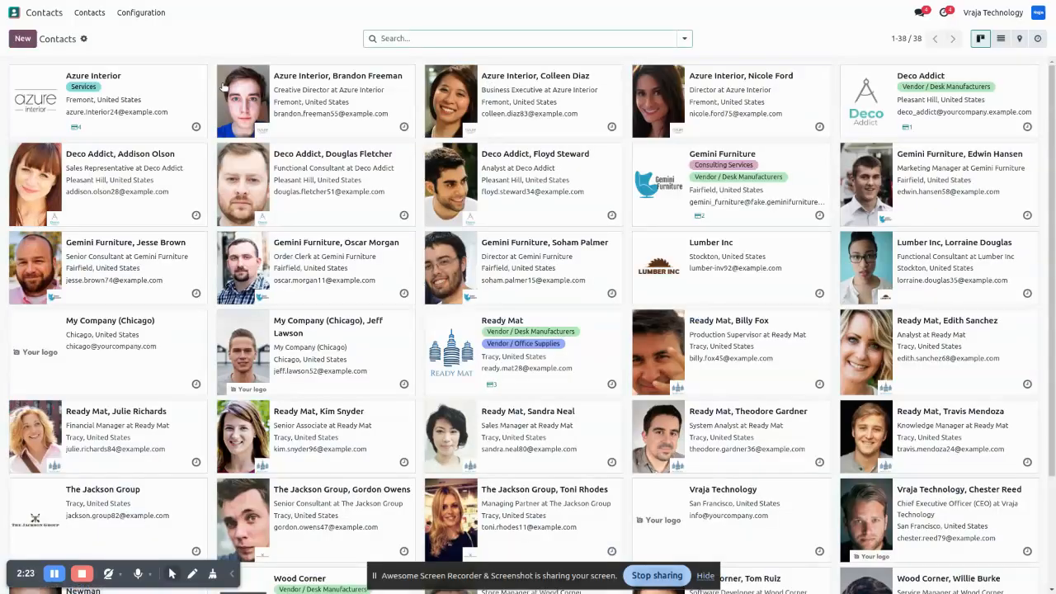
{"action": "left_click", "coordinate": [171, 89]}
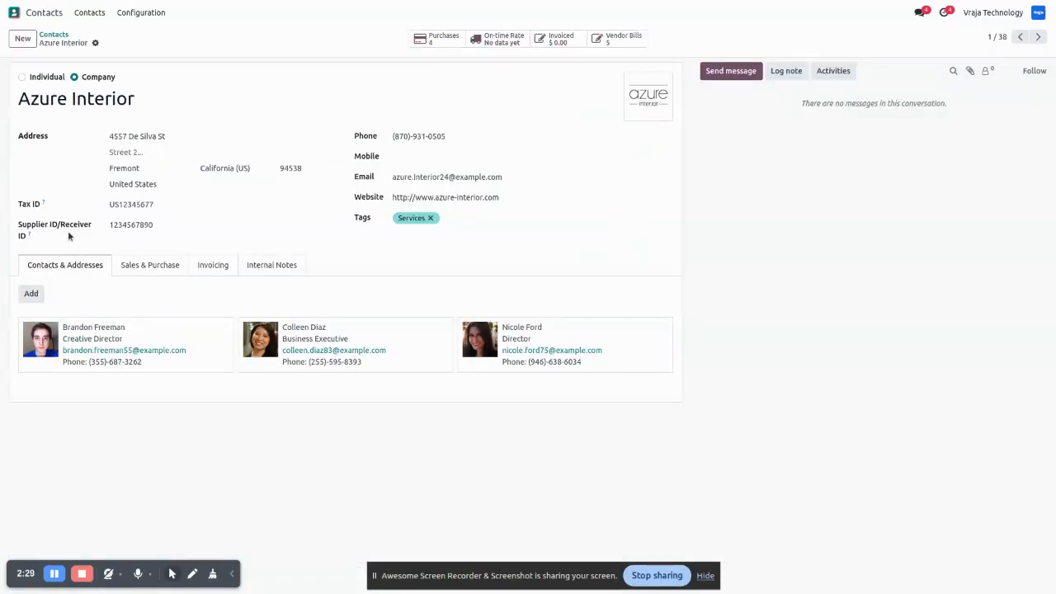
{"action": "left_click_drag", "start_coordinate": [109, 224], "coordinate": [157, 228]}
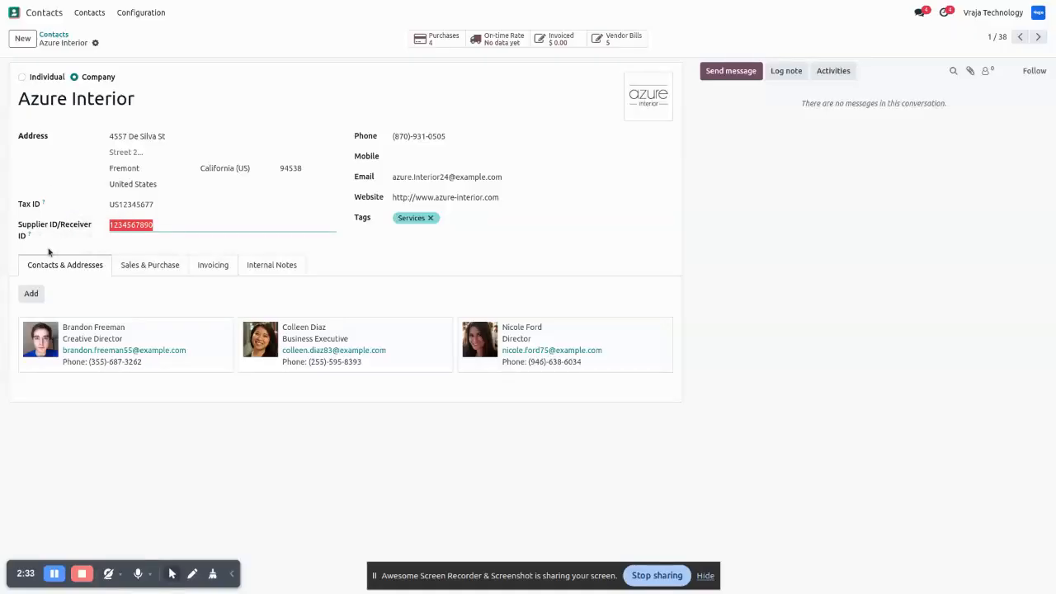
{"action": "left_click", "coordinate": [54, 35]}
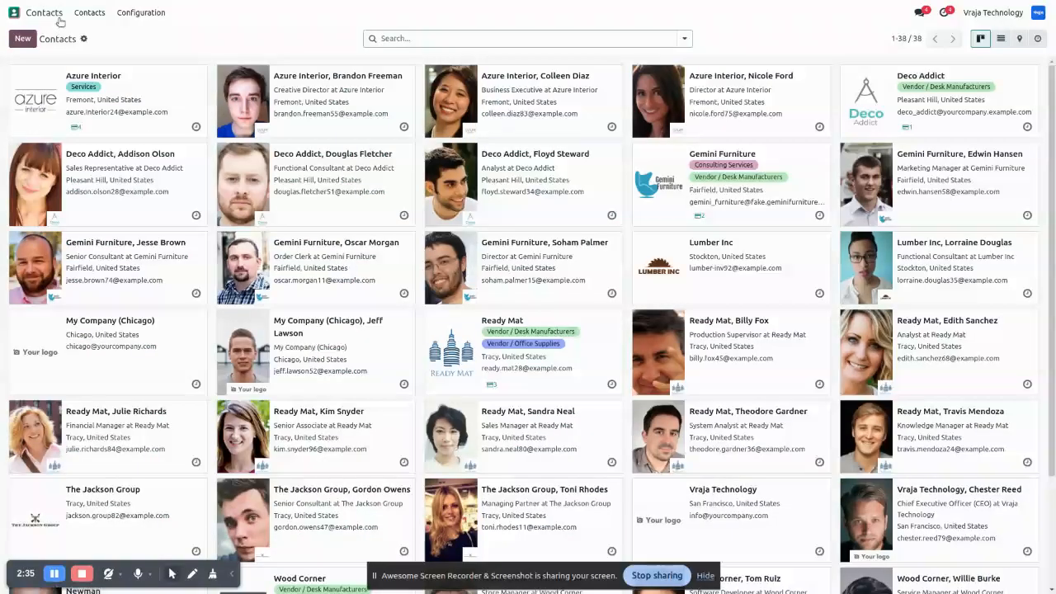
- Create a new request for quotation in the Purchase app with Azure Interior as the vendor
{"action": "left_click", "coordinate": [15, 13]}
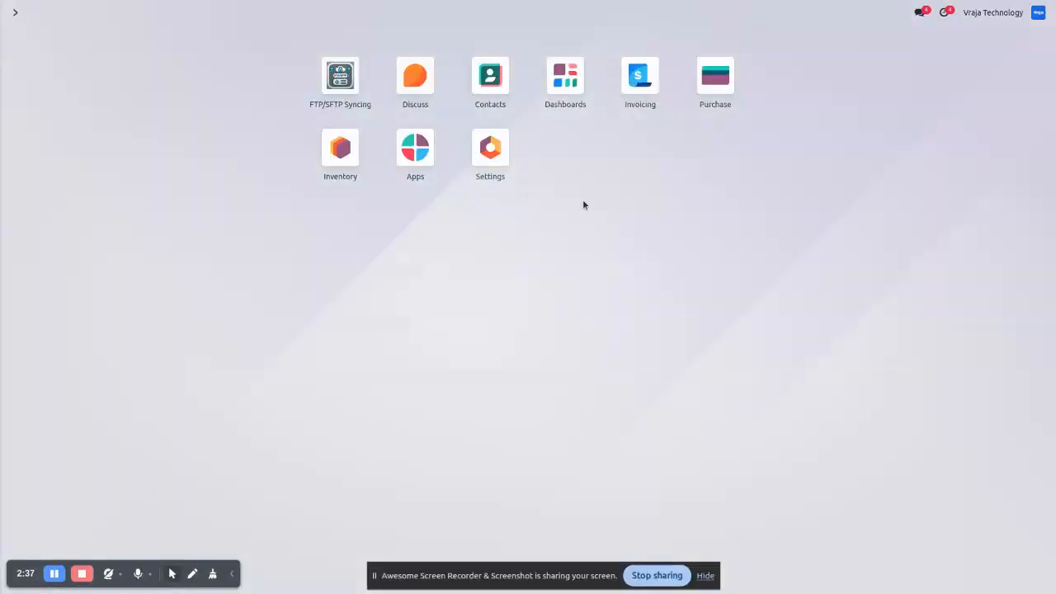
{"action": "left_click", "coordinate": [714, 74]}
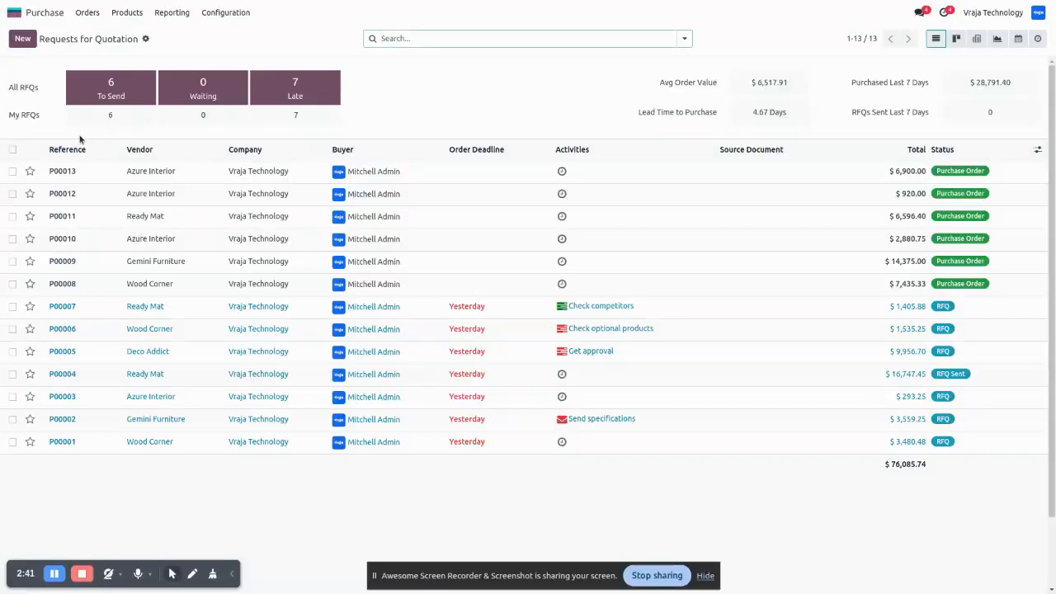
{"action": "left_click", "coordinate": [22, 38]}
{"action": "left_click", "coordinate": [140, 141]}
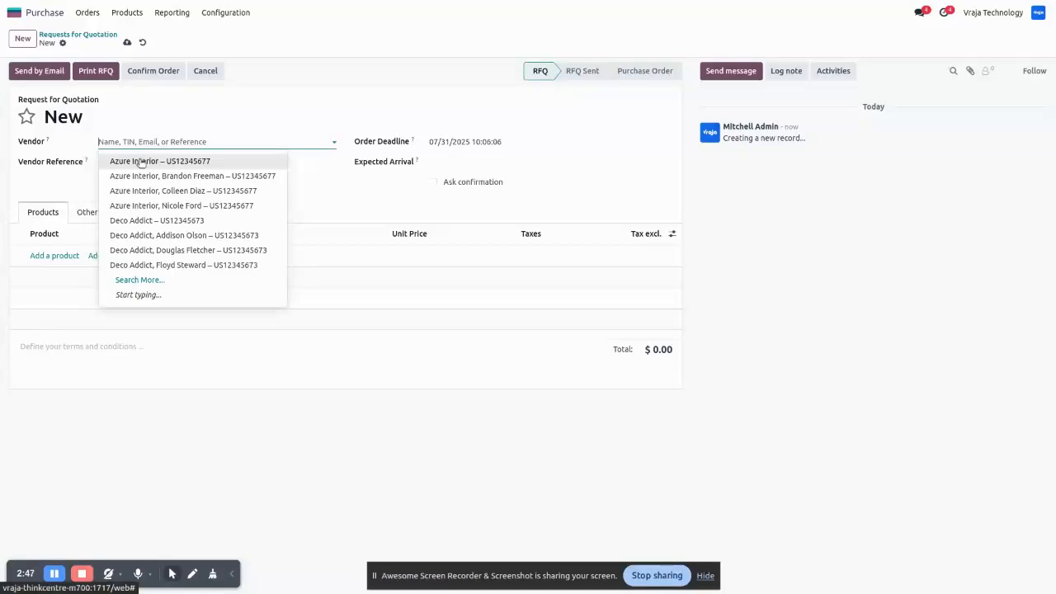
{"action": "left_click", "coordinate": [141, 161]}
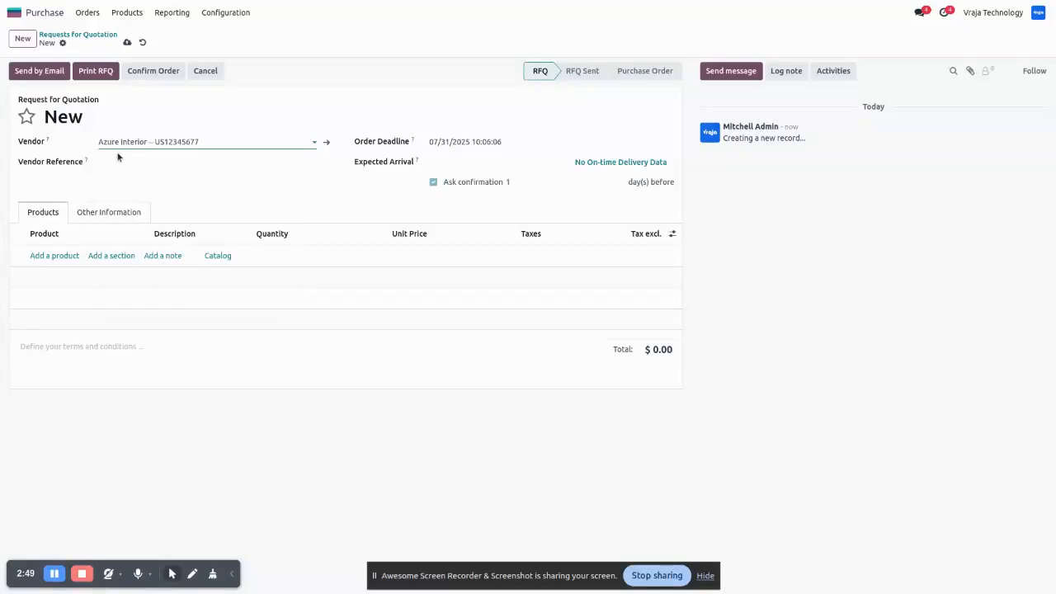
- Add the product [FURN_0096] Customizable Desk (Steel, White) to the quotation with a quantity of 3
{"action": "left_click", "coordinate": [61, 255]}
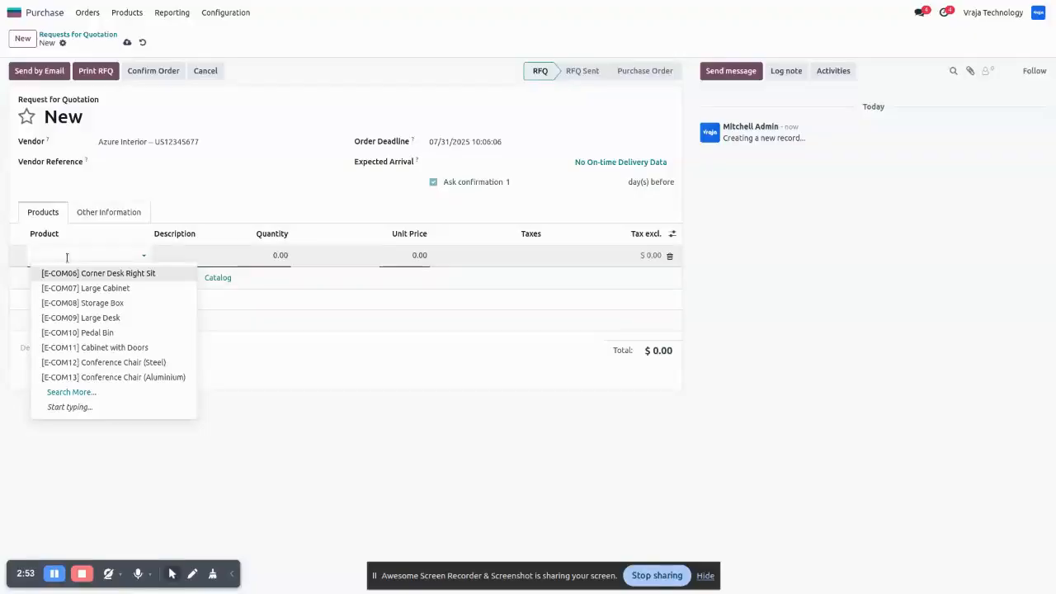
{"action": "type", "text": "96"}
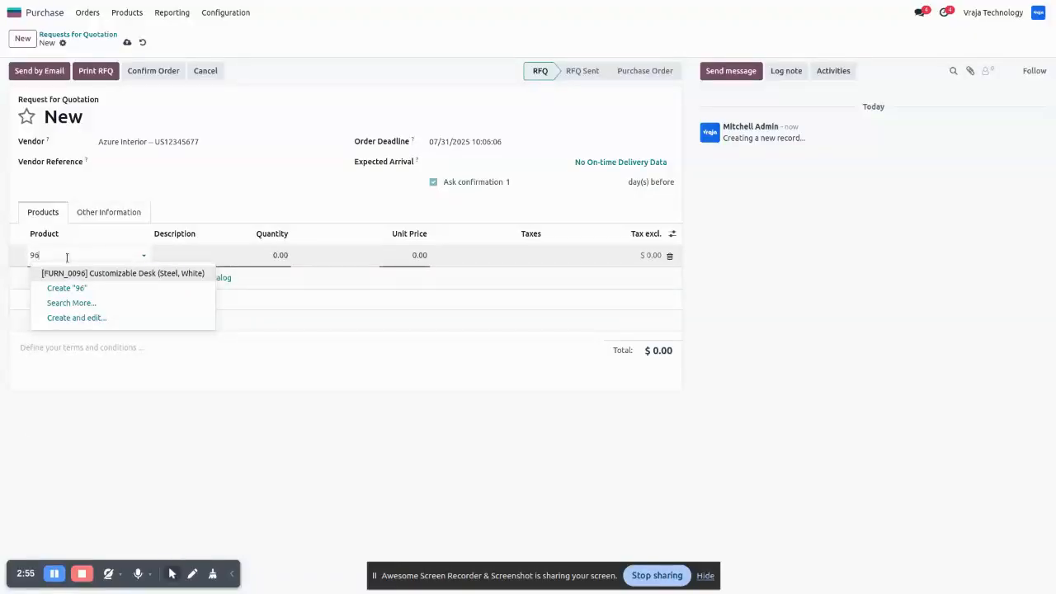
{"action": "key", "text": "Return"}
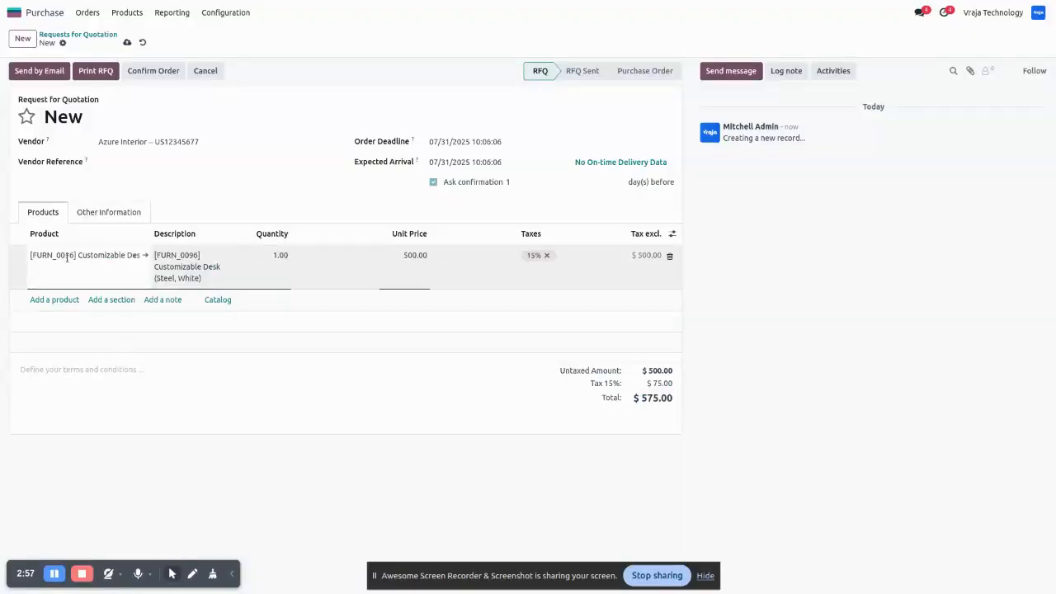
{"action": "left_click", "coordinate": [281, 256]}
{"action": "type", "text": "3"}
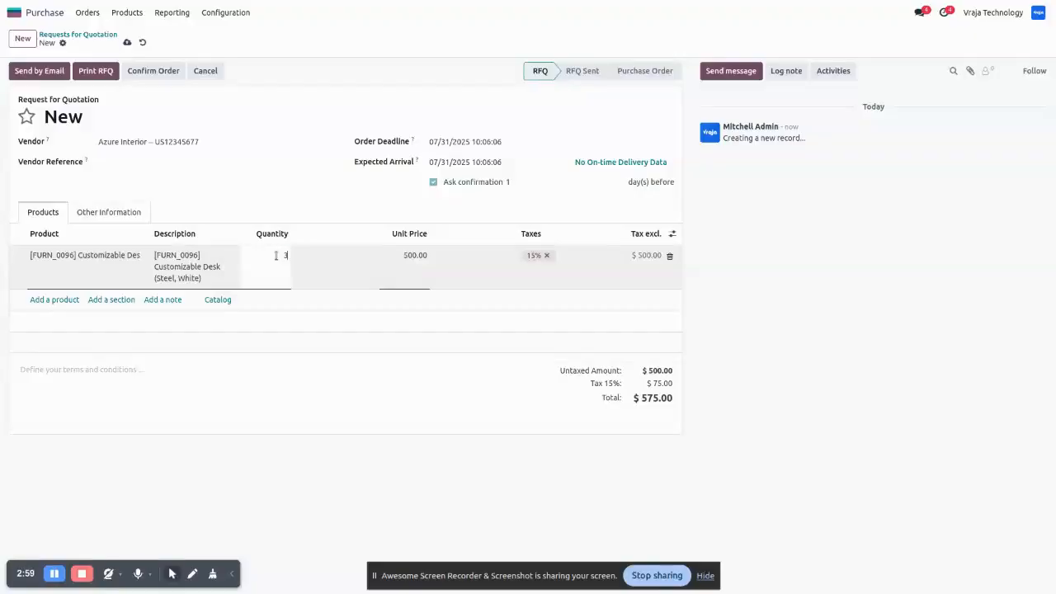
- Add [FURN_6741] Large Meeting Table as a second product line, and save and confirm the order
{"action": "left_click", "coordinate": [43, 300]}
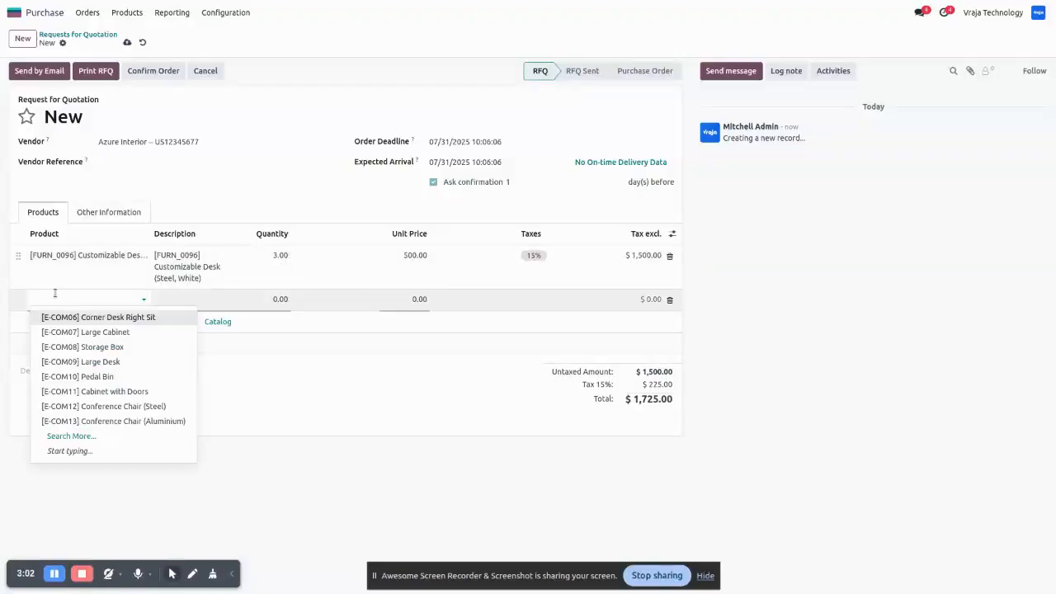
{"action": "type", "text": "67"}
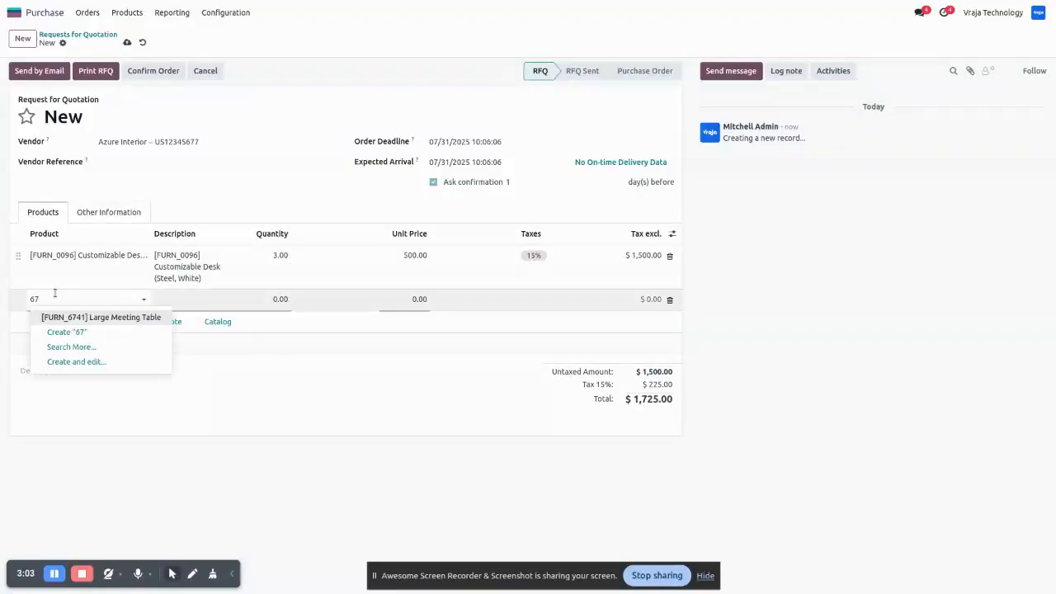
{"action": "left_click", "coordinate": [153, 316]}
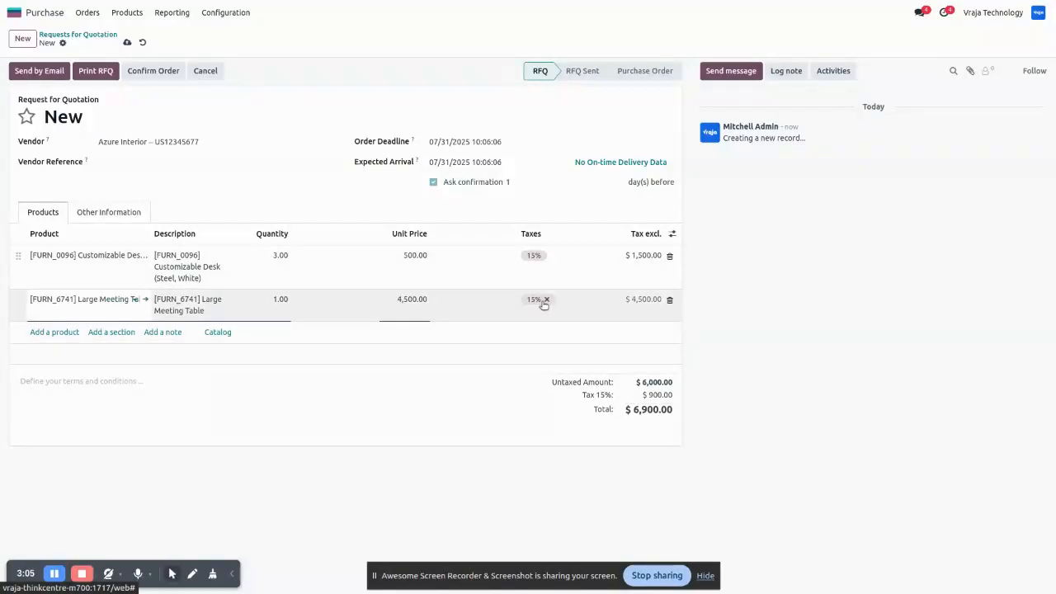
{"action": "left_click", "coordinate": [127, 42]}
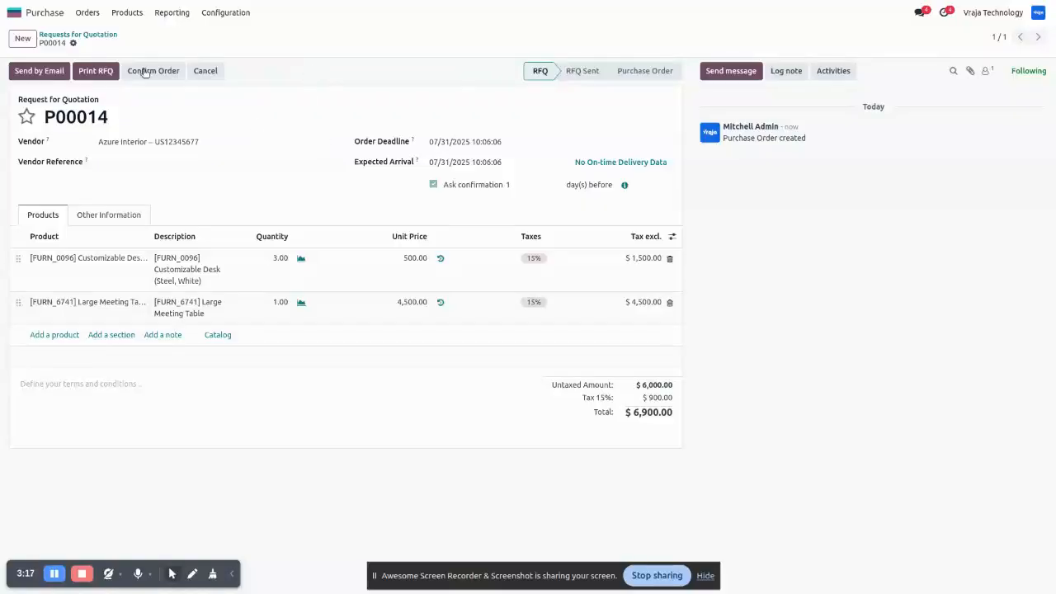
{"action": "left_click", "coordinate": [142, 73]}
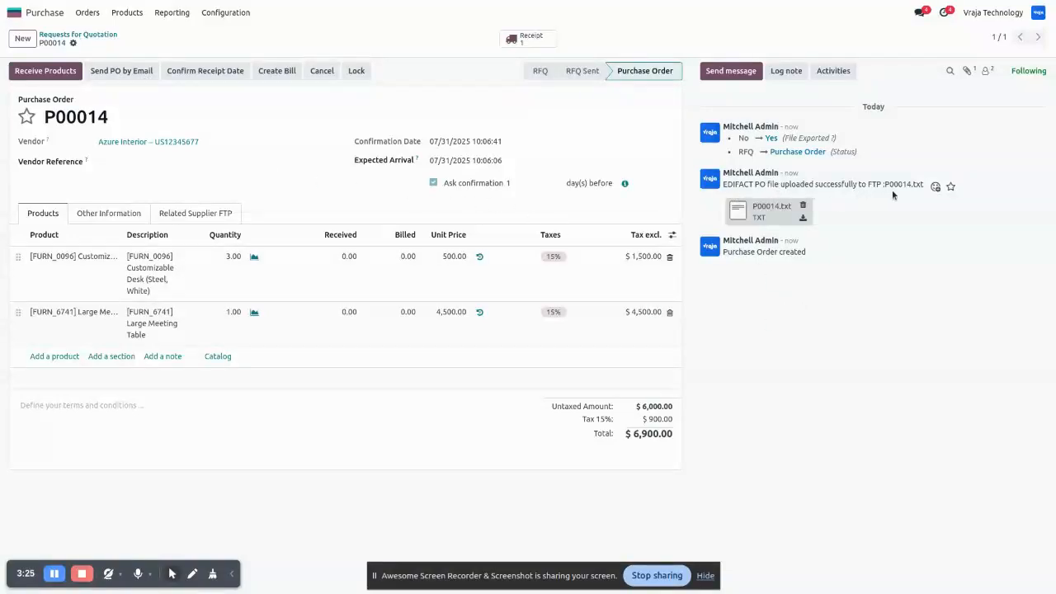
- Examine the exported EDIFACT text file attached to the order and its related supplier FTP reference, and return to the app overview
{"action": "left_click_drag", "start_coordinate": [885, 185], "coordinate": [924, 185]}
{"action": "left_click", "coordinate": [738, 208]}
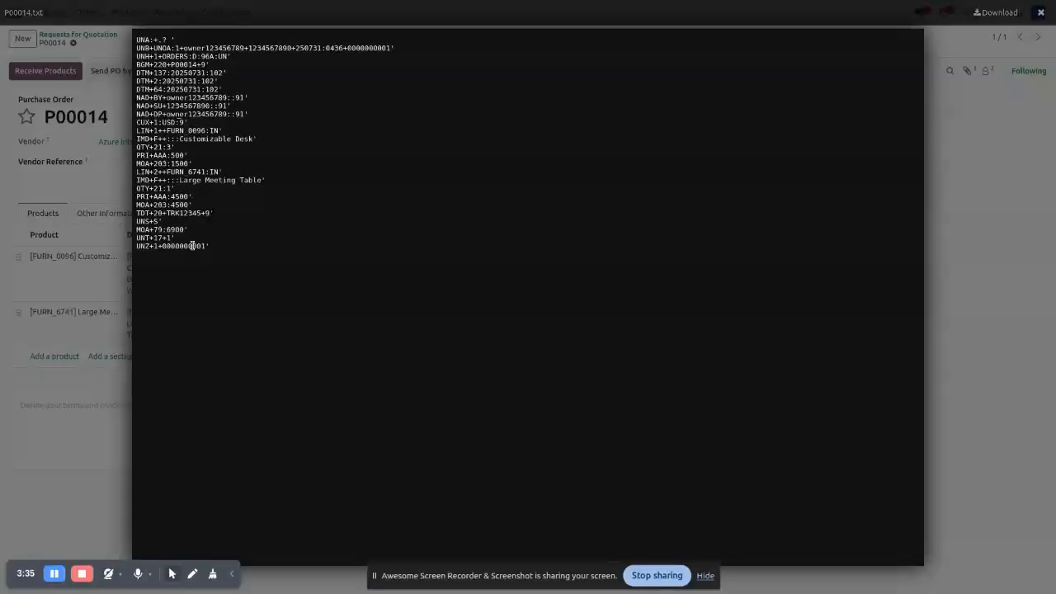
{"action": "key", "text": "Escape"}
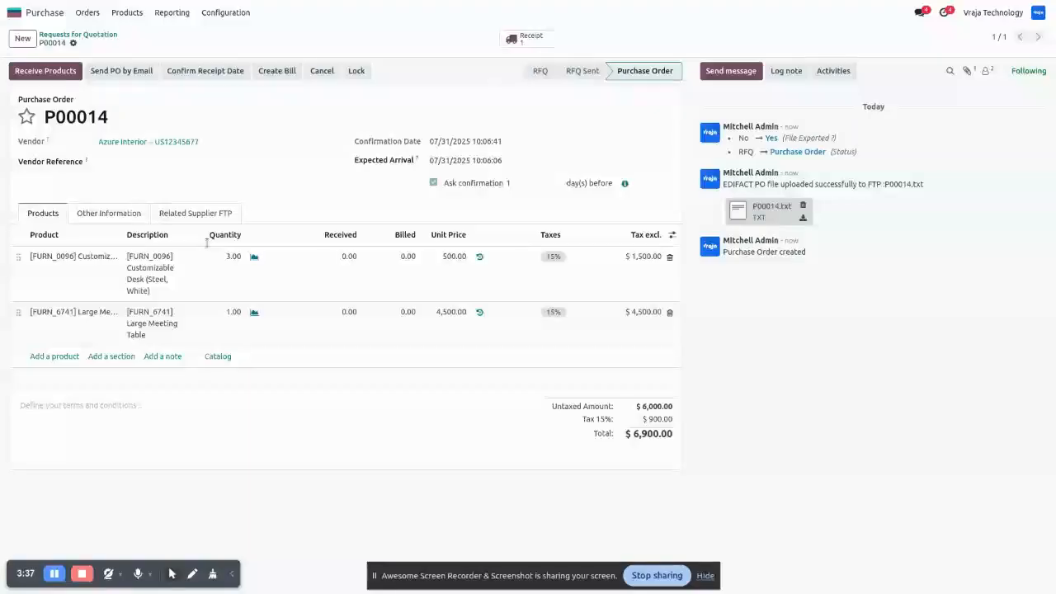
{"action": "left_click", "coordinate": [189, 215]}
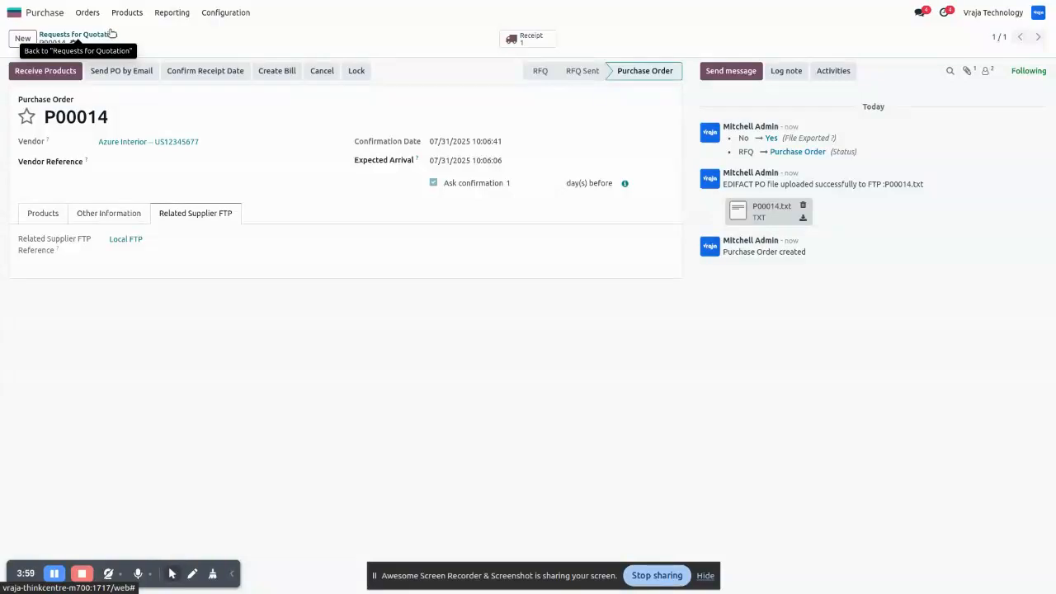
{"action": "left_click", "coordinate": [14, 13]}
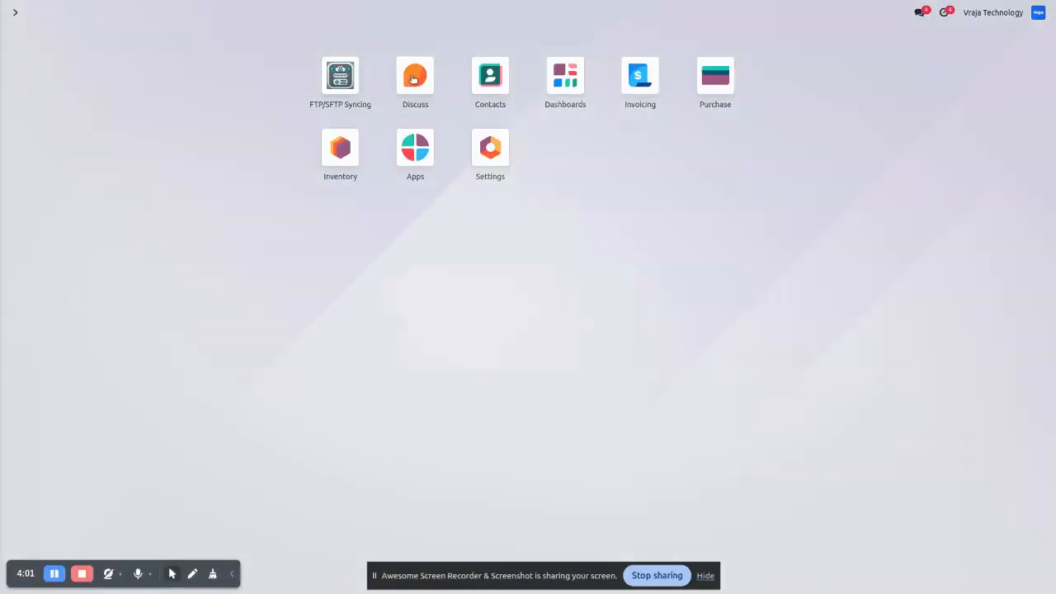
- Open the "FTP - [Local FTP] import bills" scheduled action from the Local FTP configuration in FTP/SFTP Syncing
{"action": "left_click", "coordinate": [323, 74]}
{"action": "left_click", "coordinate": [305, 86]}
{"action": "left_click", "coordinate": [515, 42]}
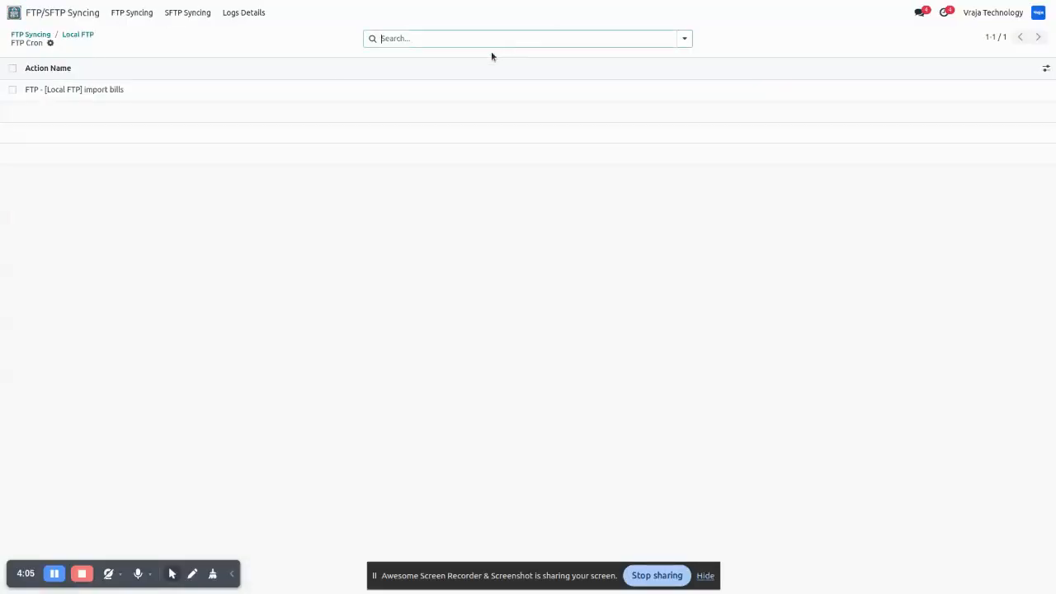
{"action": "left_click", "coordinate": [391, 89]}
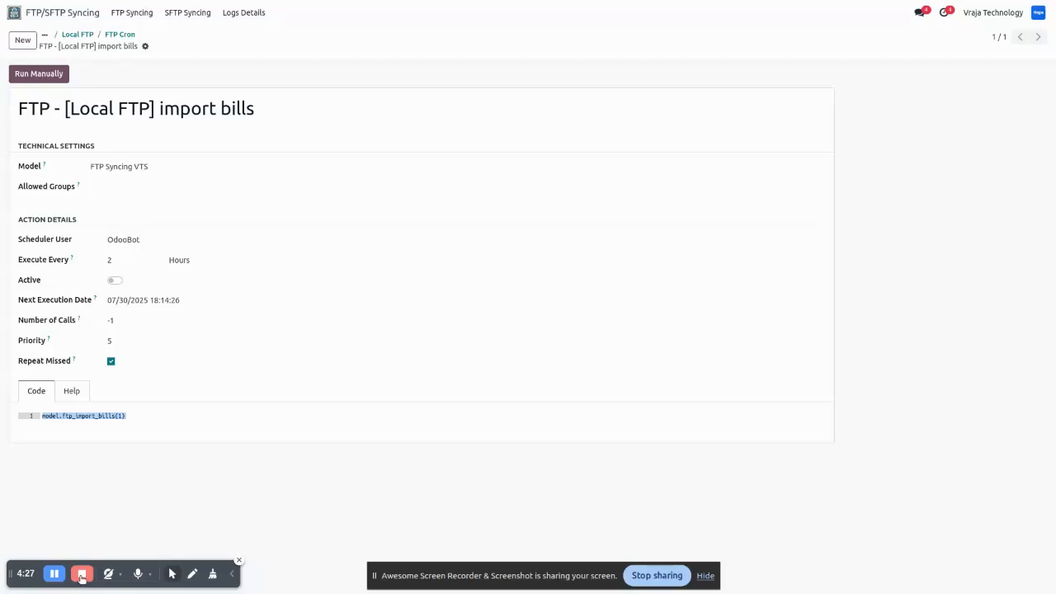
- Switch to the text editor and examine bill.txt, highlighting the purchase order reference in its BGM segment
{"action": "key", "text": "F11"}
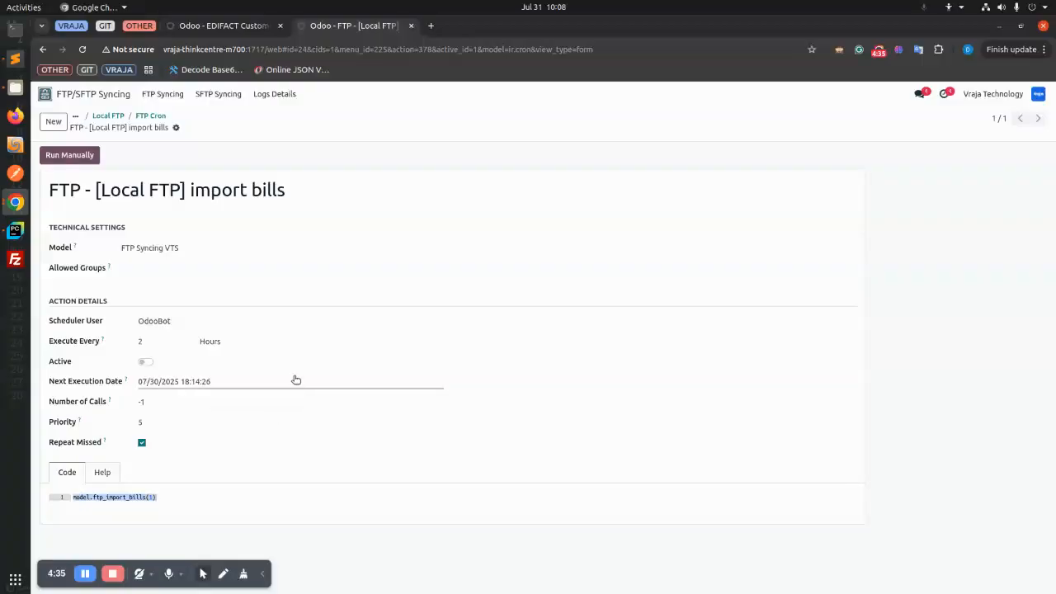
{"action": "key", "text": "F11"}
{"action": "key", "text": "alt+Tab"}
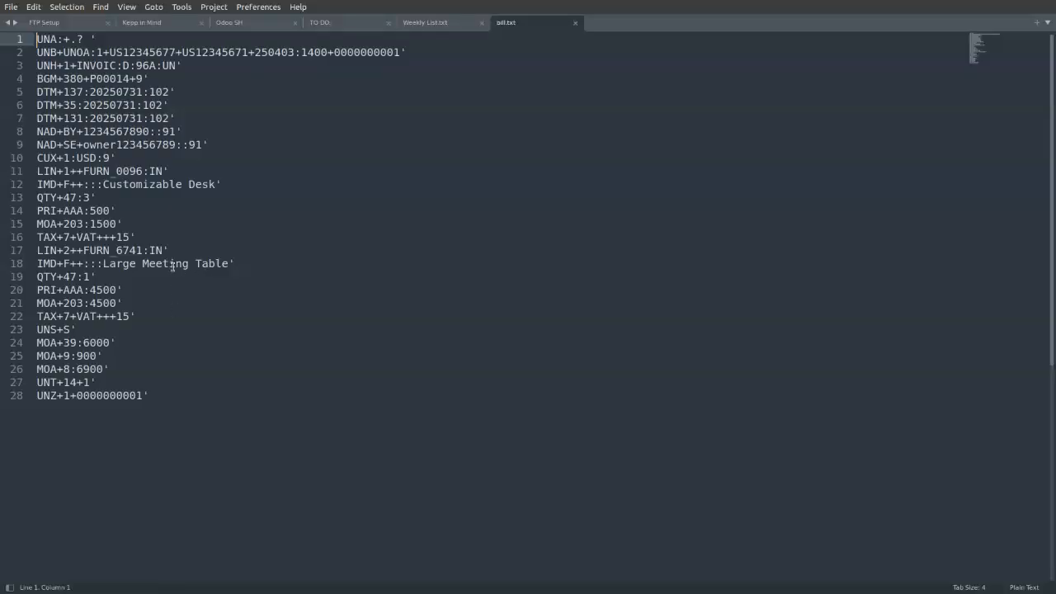
{"action": "double_click", "coordinate": [107, 80]}
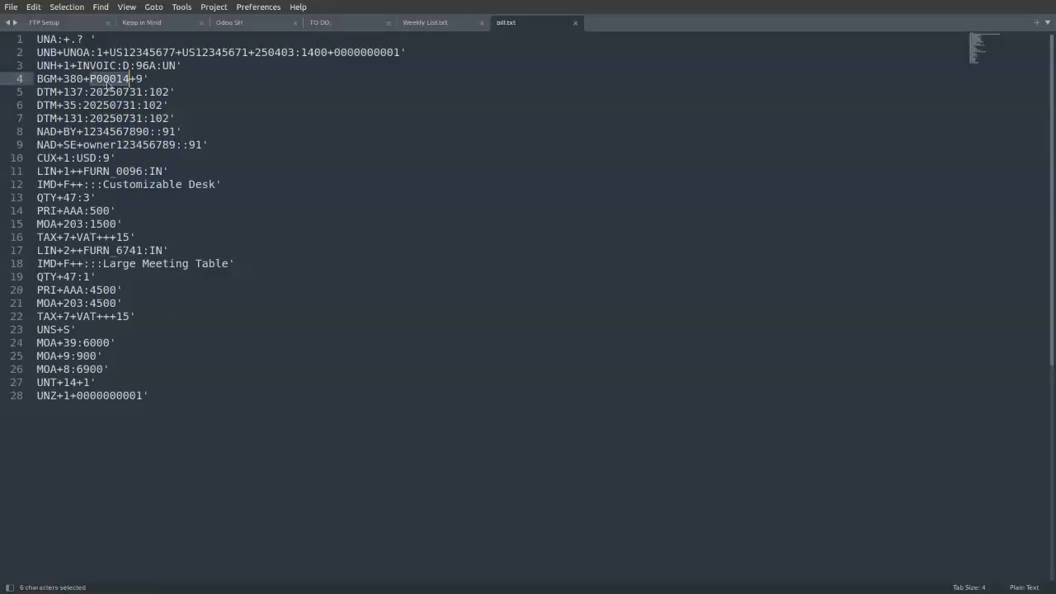
- Return to Odoo in the browser and run the import bills scheduled action manually
{"action": "key", "text": "alt+Tab"}
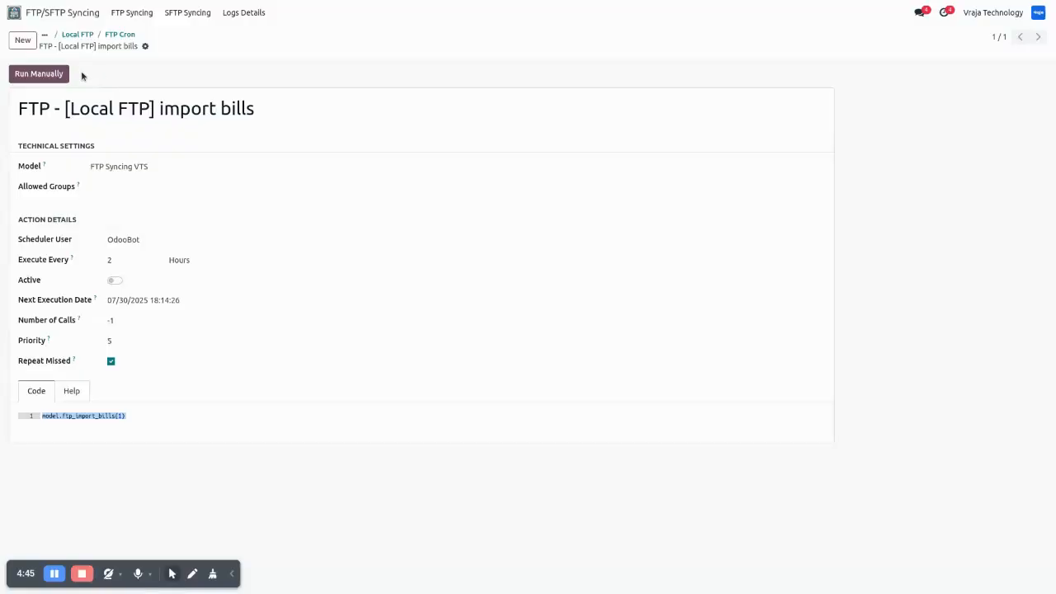
{"action": "left_click", "coordinate": [29, 75]}
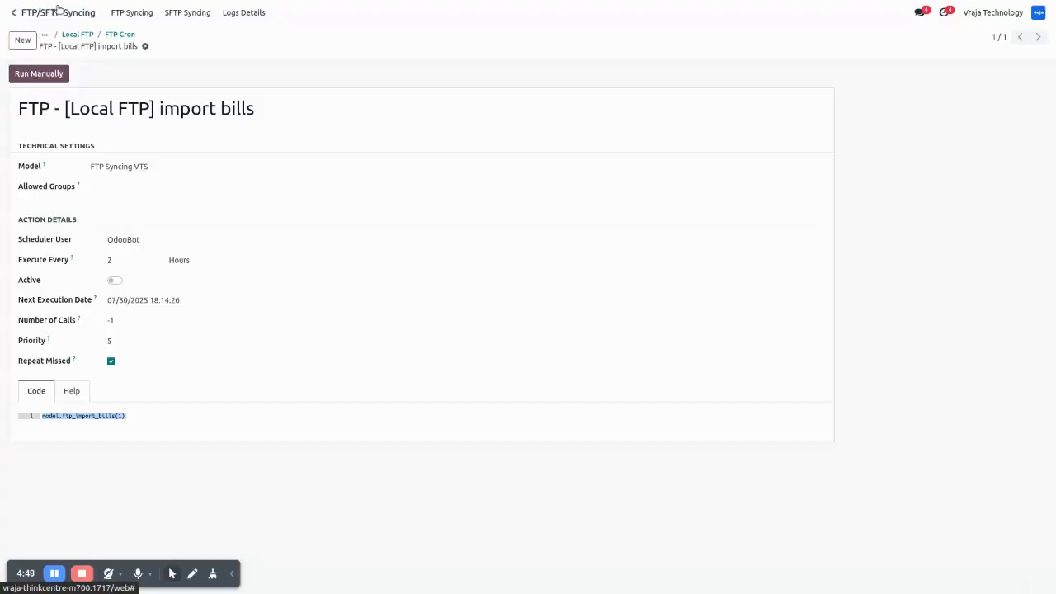
- Open the vendor bill linked to the newest Azure Interior purchase order and view its related FTP vendor bill details
{"action": "left_click", "coordinate": [14, 12]}
{"action": "left_click", "coordinate": [715, 76]}
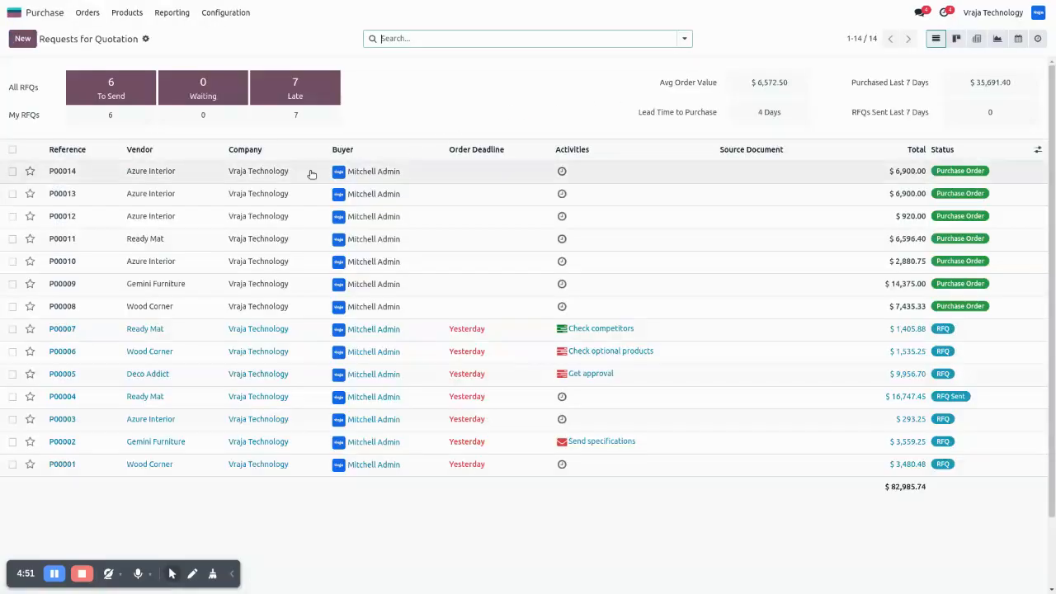
{"action": "left_click", "coordinate": [233, 175]}
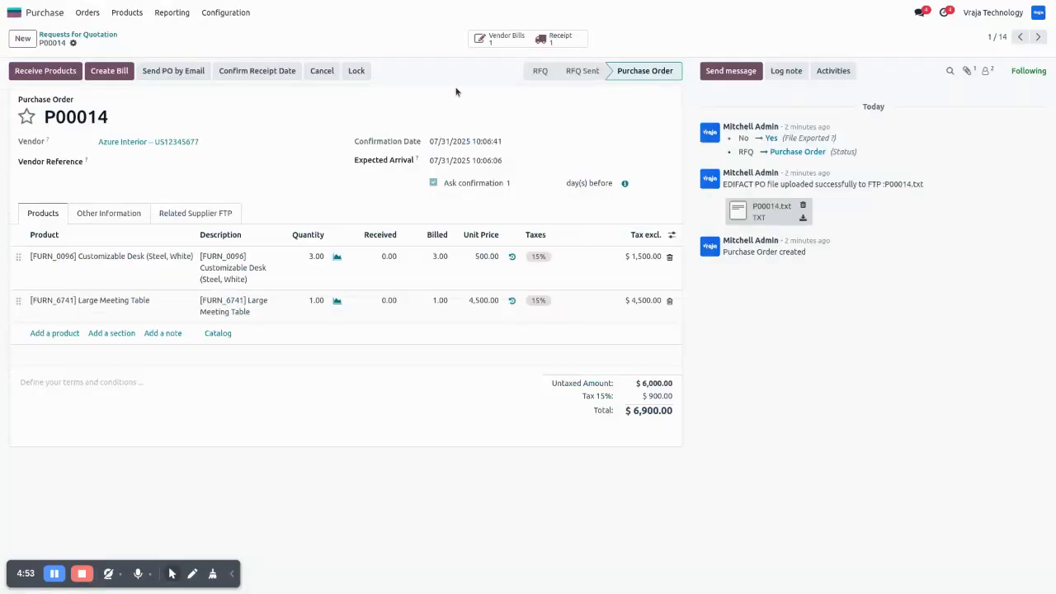
{"action": "left_click", "coordinate": [490, 35]}
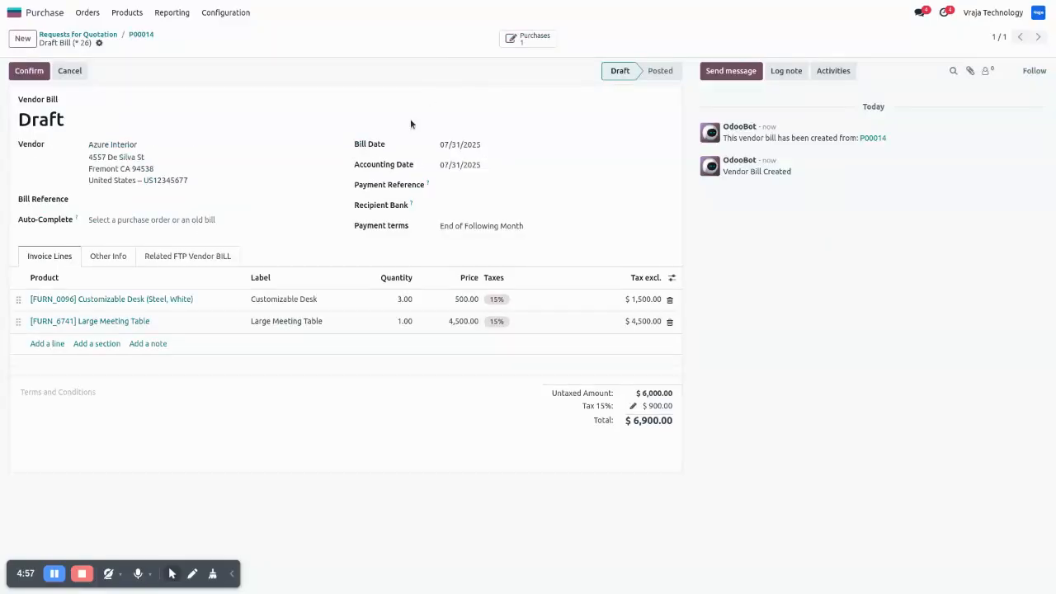
{"action": "left_click", "coordinate": [203, 263]}
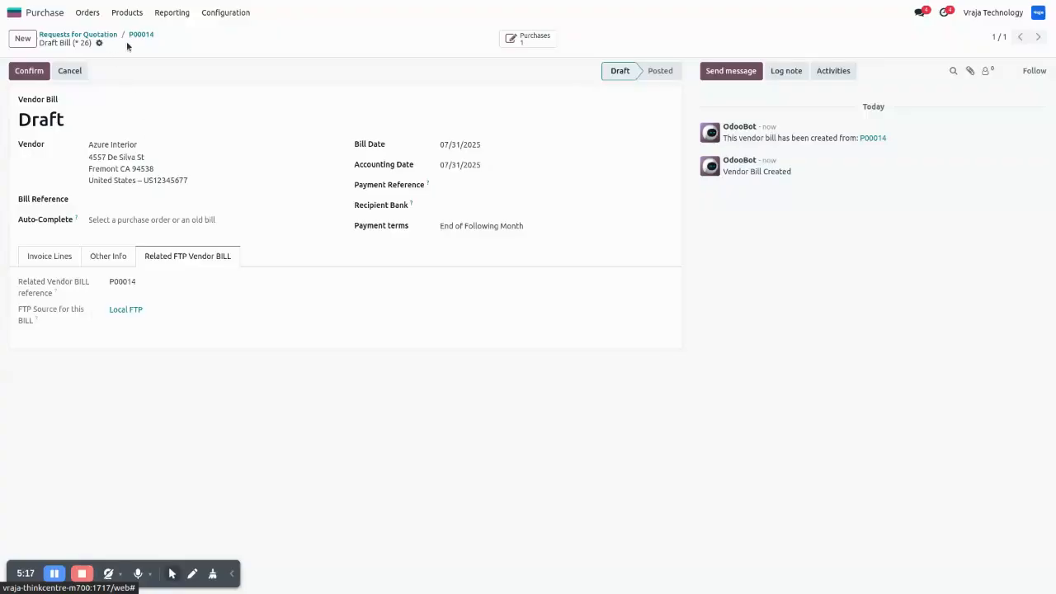
- Examine the latest purchase order export and vendor bill import entries in the FTP/SFTP Syncing operation logs, and return to the app overview
{"action": "left_click", "coordinate": [51, 16]}
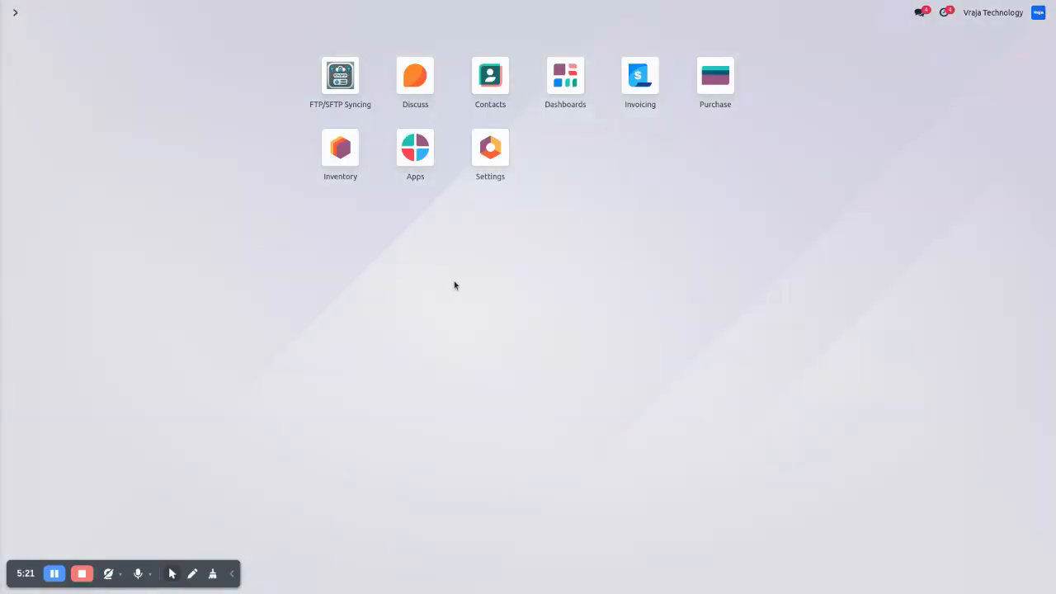
{"action": "left_click", "coordinate": [322, 77]}
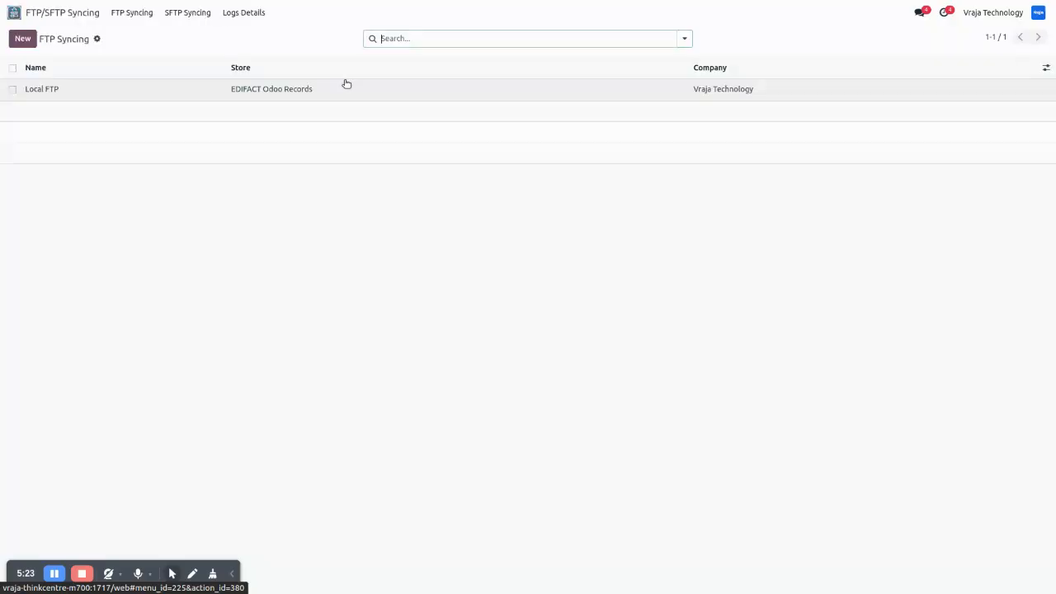
{"action": "left_click", "coordinate": [247, 14]}
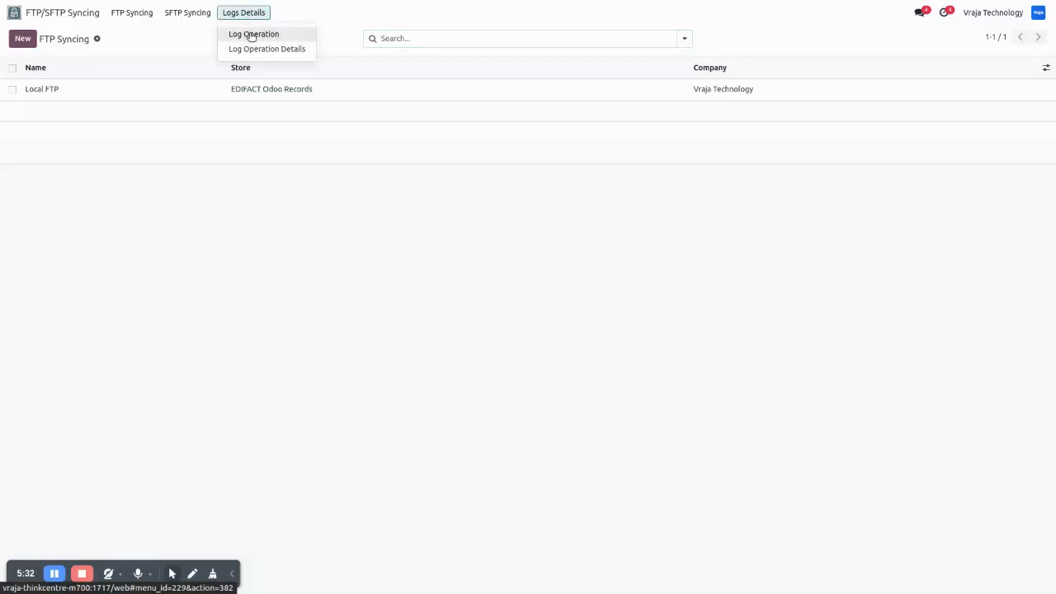
{"action": "left_click", "coordinate": [251, 35]}
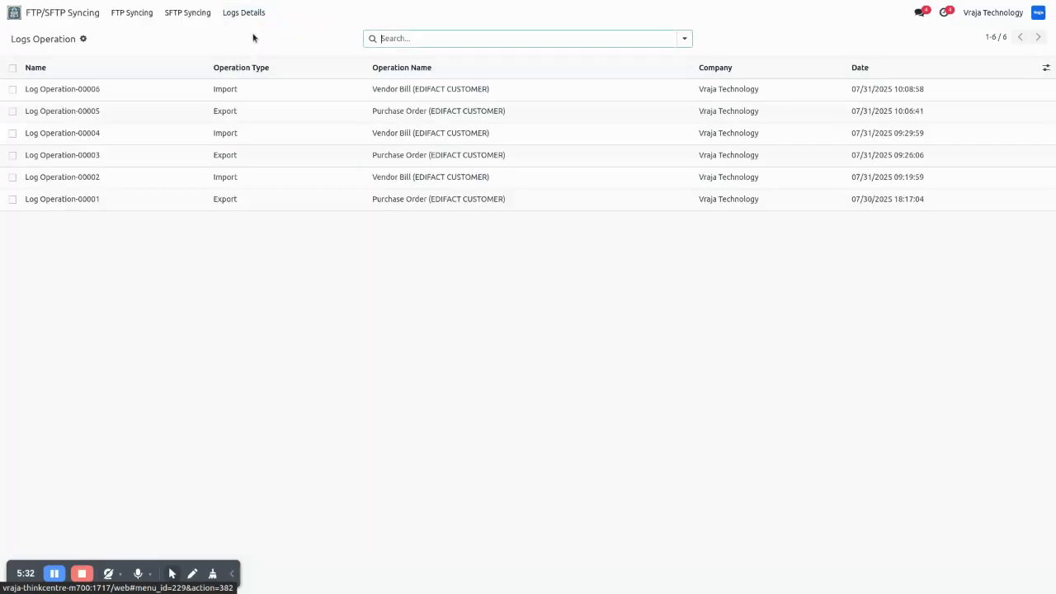
{"action": "left_click", "coordinate": [240, 117]}
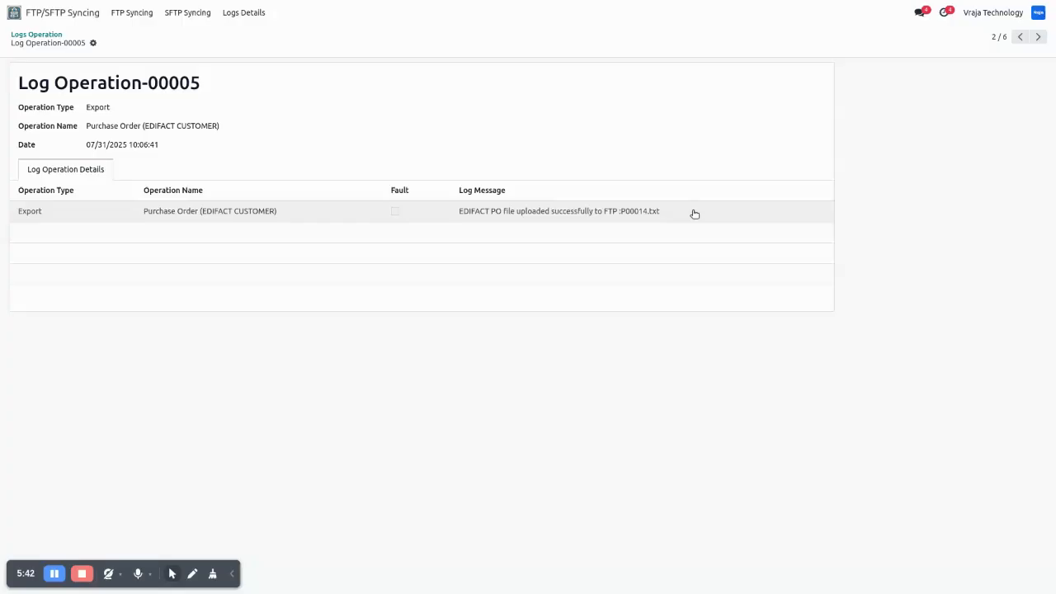
{"action": "left_click", "coordinate": [1020, 37]}
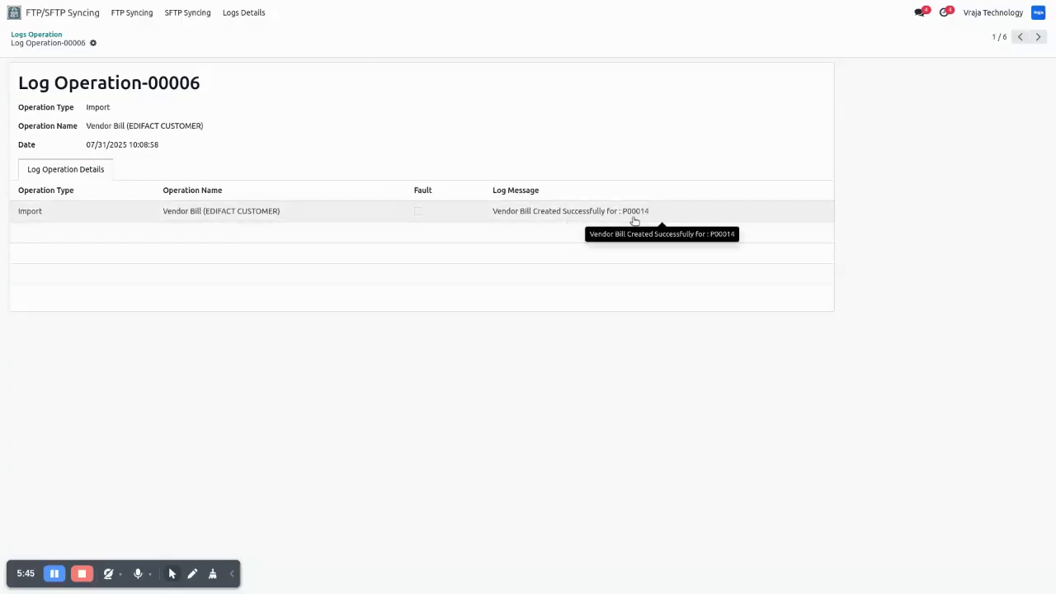
{"action": "left_click", "coordinate": [14, 12]}
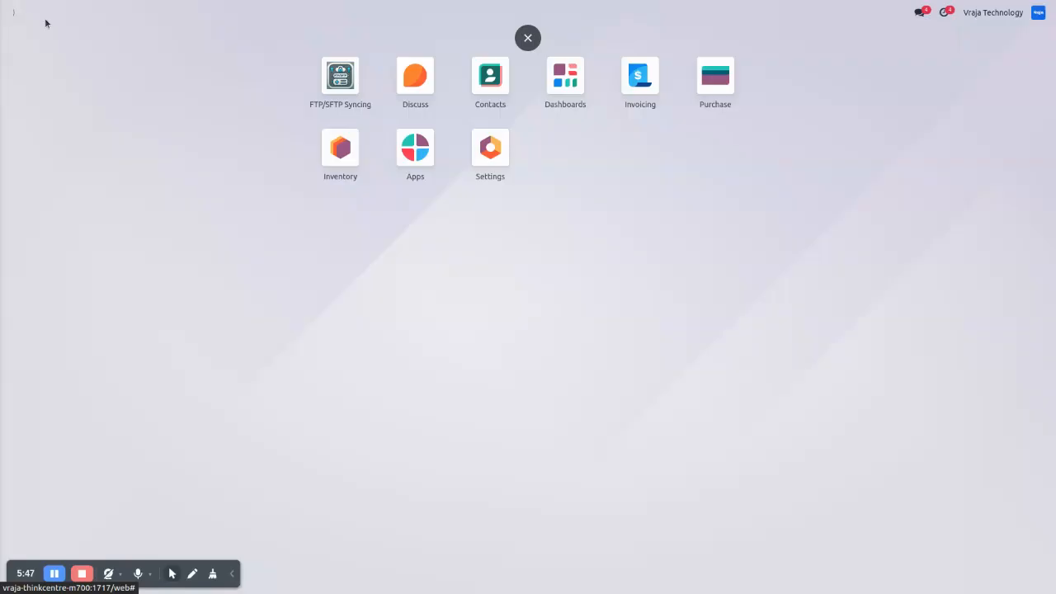